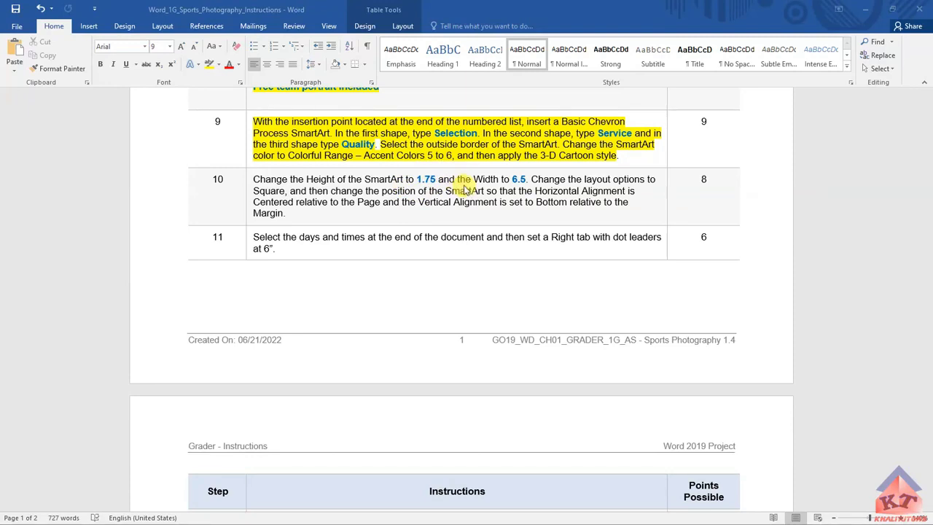
- Highlight step 10's sizing sentence (Height 1.75, Width 6.5) yellow, then switch to the SmartArt document
{"action": "left_click", "coordinate": [254, 178]}
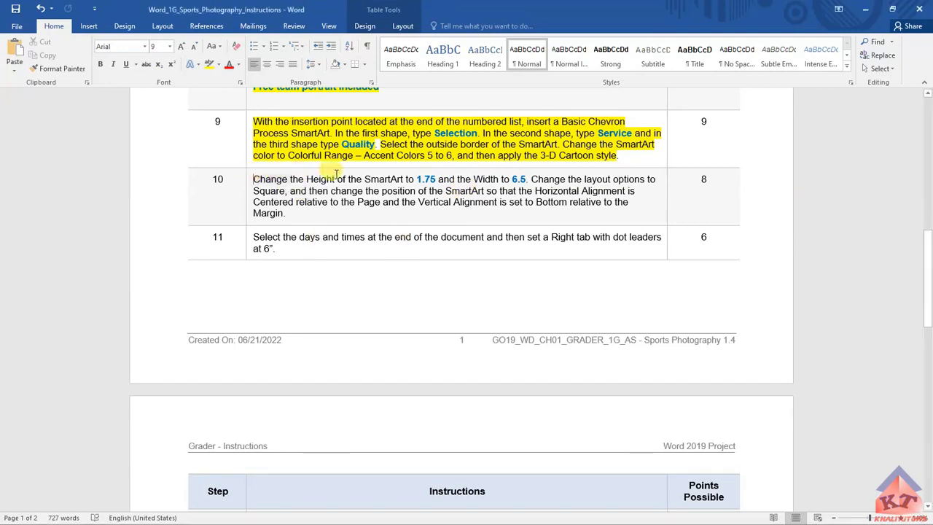
{"action": "left_click_drag", "start_coordinate": [336, 172], "coordinate": [525, 181]}
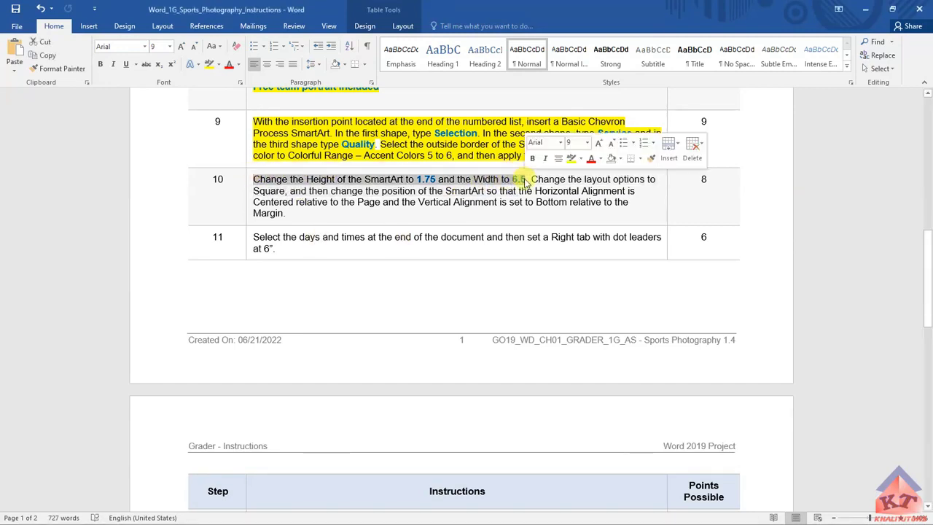
{"action": "left_click", "coordinate": [571, 157]}
{"action": "left_click", "coordinate": [536, 202]}
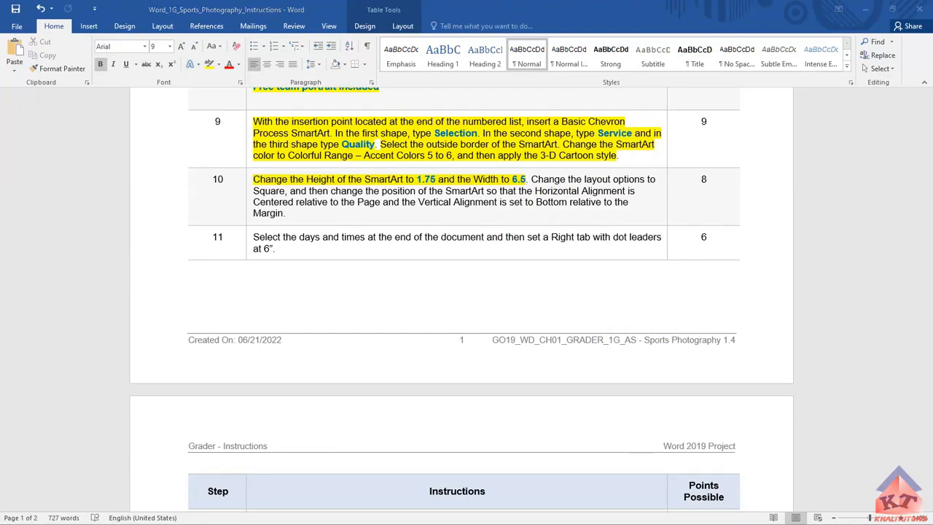
{"action": "left_click", "coordinate": [576, 212]}
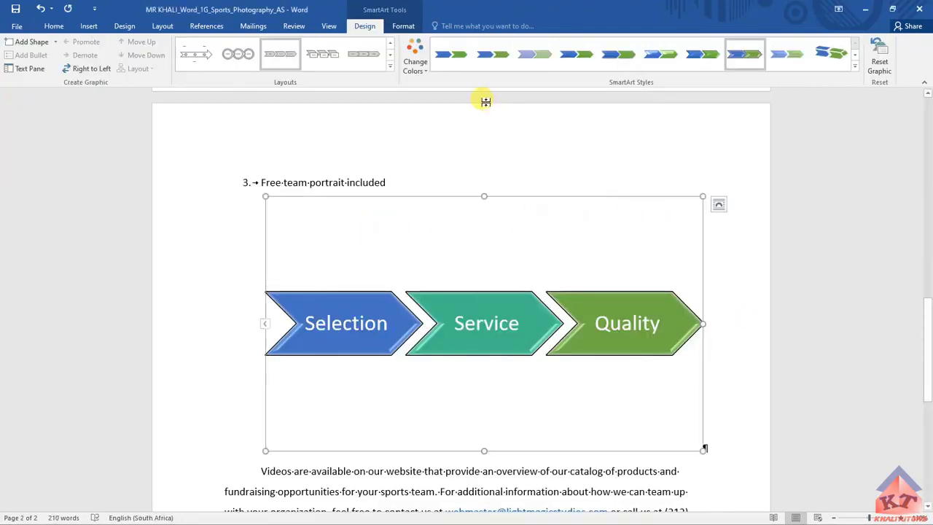
- Resize the chevron SmartArt to 1.75" high by 6.5" wide, then return to the instructions
{"action": "left_click", "coordinate": [405, 27]}
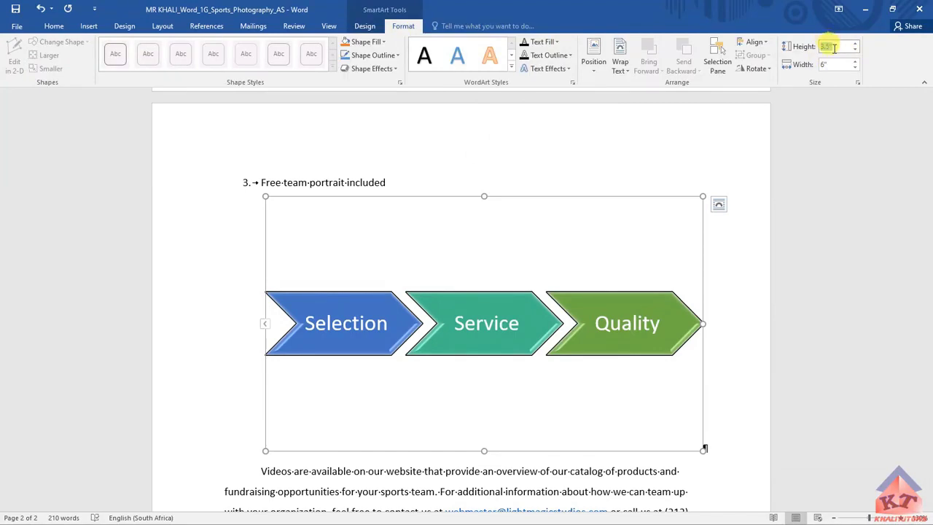
{"action": "type", "text": "1"}
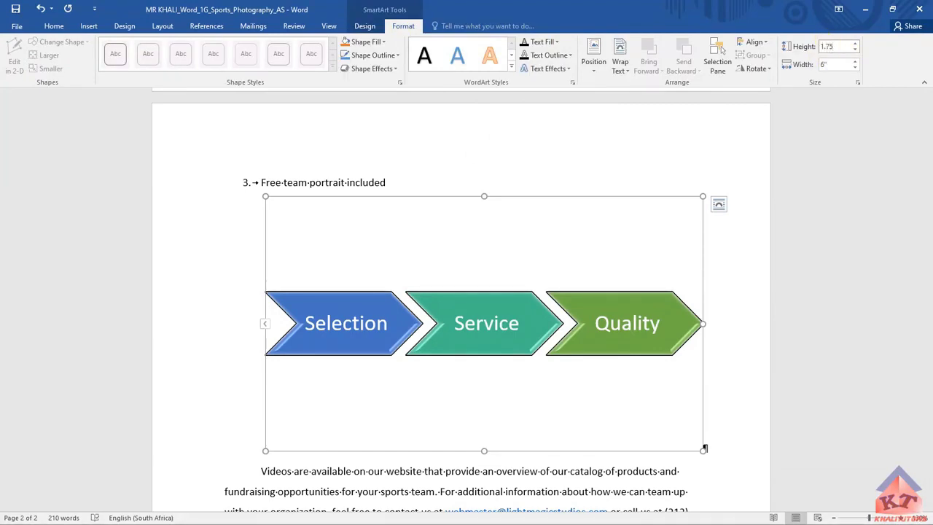
{"action": "left_click", "coordinate": [826, 64]}
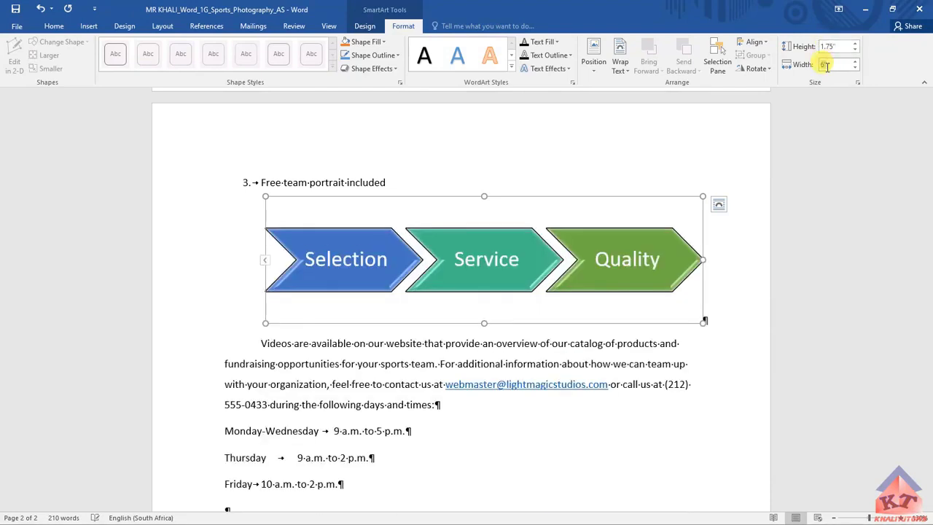
{"action": "type", "text": "6"}
{"action": "key", "text": "Return"}
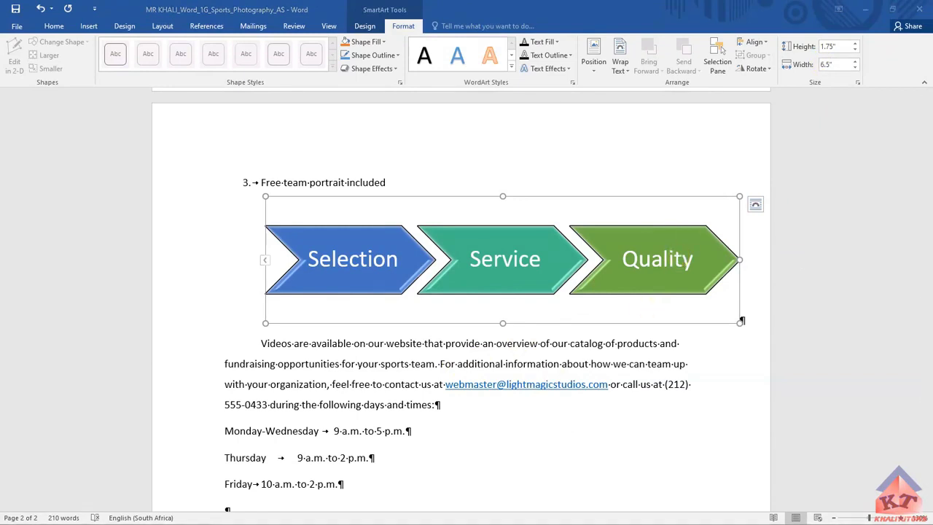
{"action": "key", "text": "alt+Tab"}
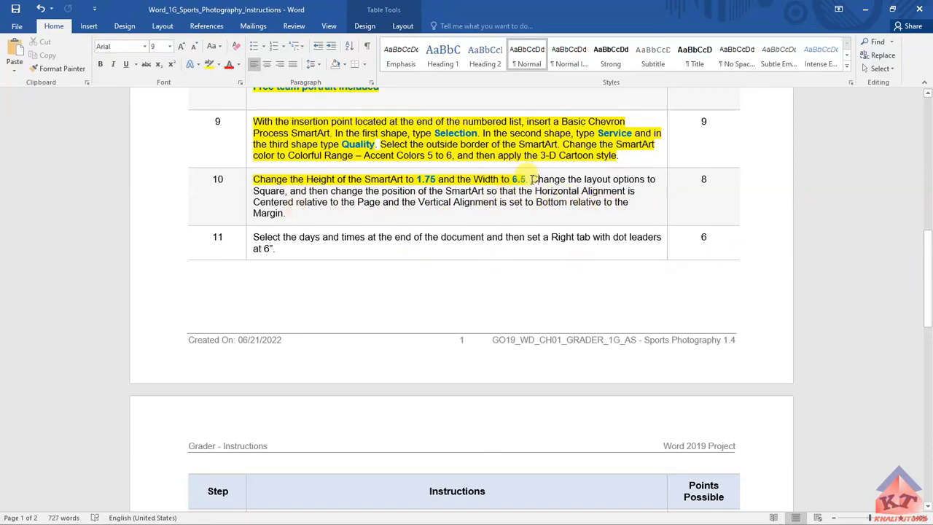
- Highlight the rest of step 10, through 'Margin', in yellow
{"action": "left_click_drag", "start_coordinate": [531, 179], "coordinate": [556, 208]}
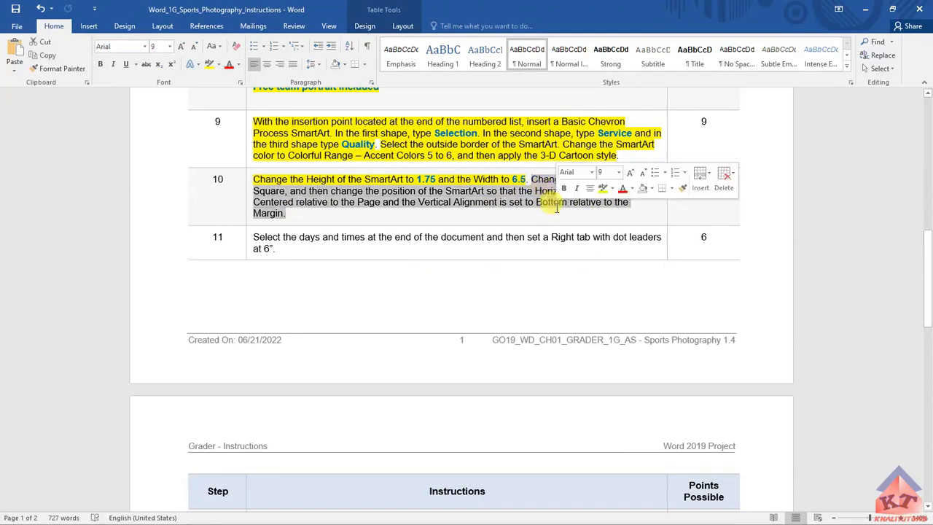
{"action": "left_click", "coordinate": [209, 64]}
{"action": "key", "text": "Right"}
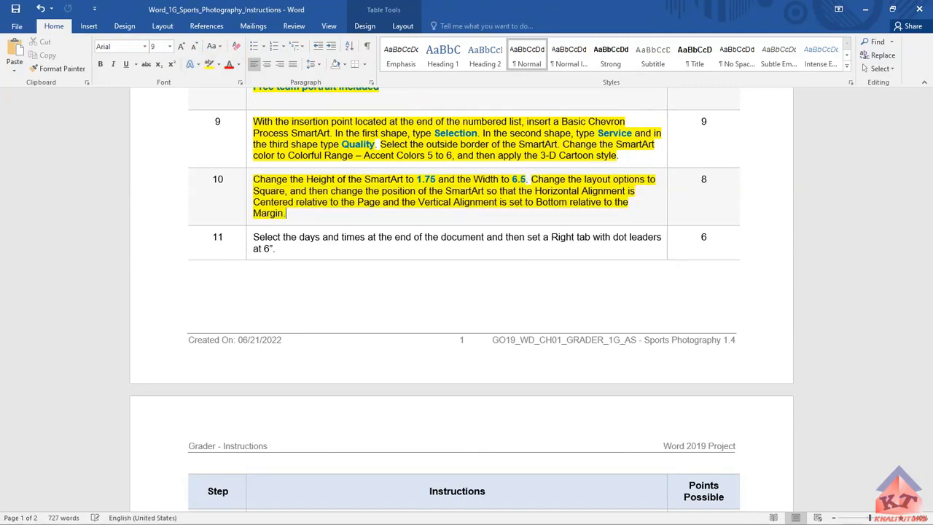
- In the SmartArt document, give the chevron SmartArt Square text wrapping
{"action": "key", "text": "alt+Tab"}
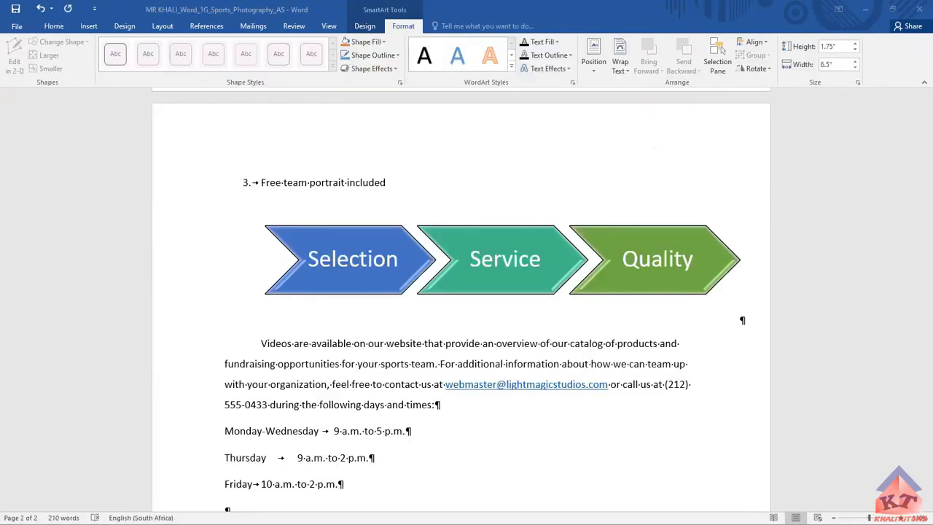
{"action": "left_click", "coordinate": [711, 284]}
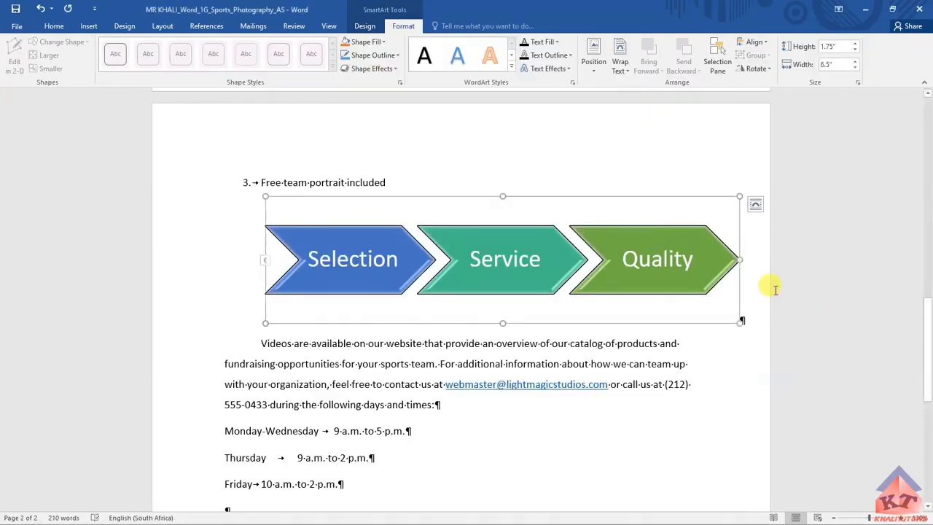
{"action": "left_click", "coordinate": [755, 208]}
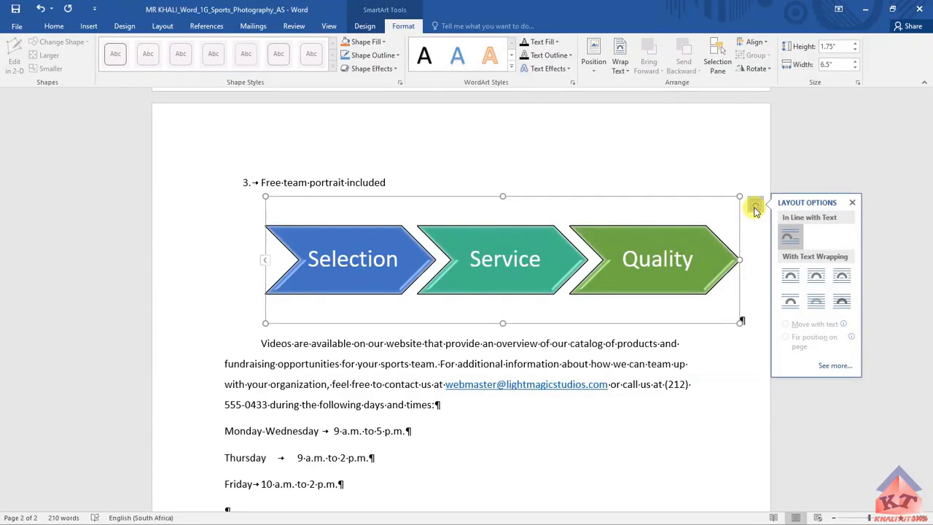
{"action": "left_click", "coordinate": [796, 278]}
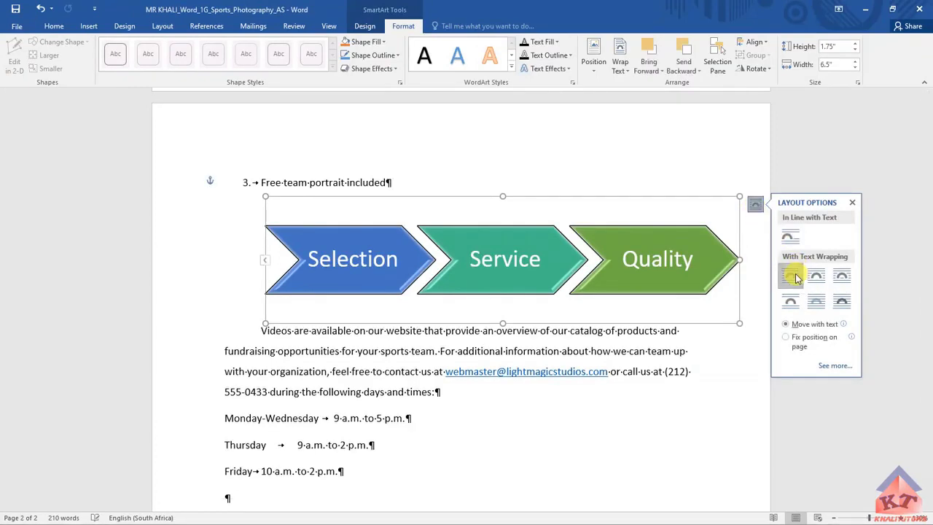
- In the Layout dialog, center the SmartArt horizontally relative to the Page
{"action": "left_click", "coordinate": [834, 366]}
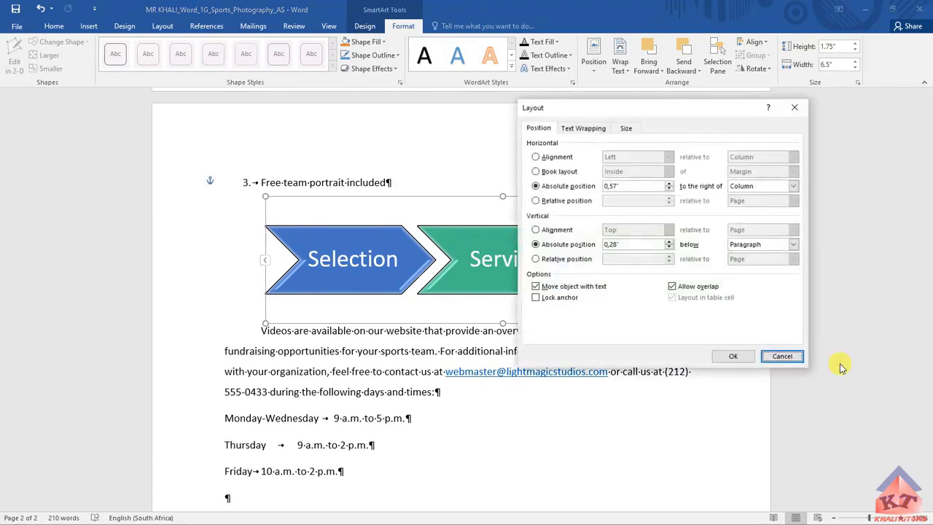
{"action": "left_click", "coordinate": [536, 157]}
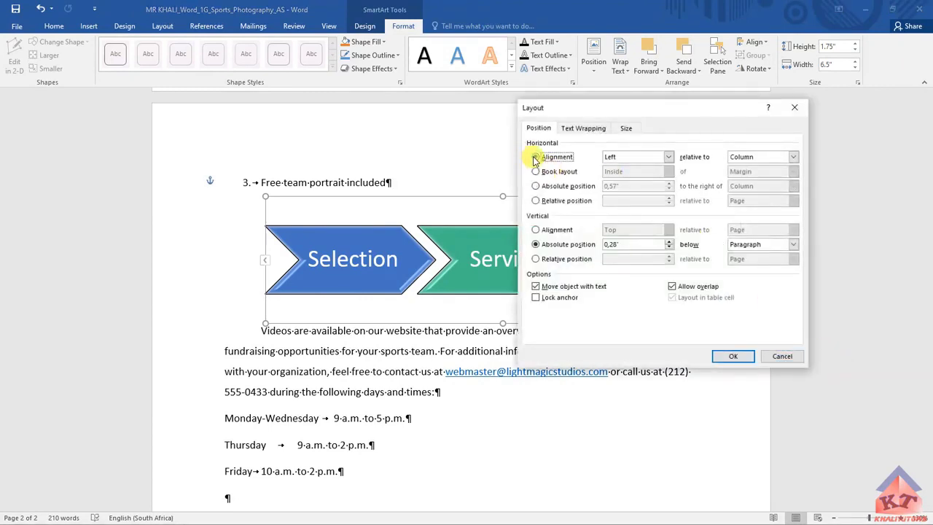
{"action": "left_click", "coordinate": [669, 157]}
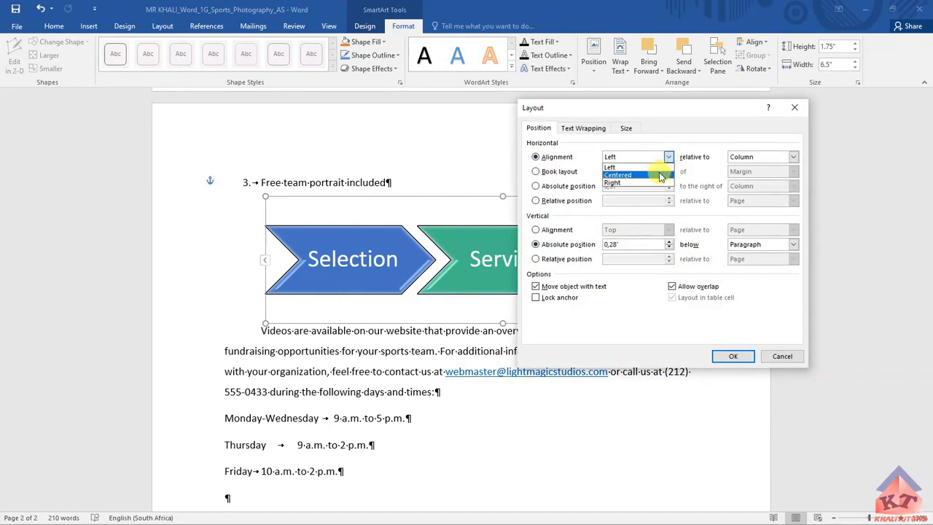
{"action": "left_click", "coordinate": [660, 176]}
{"action": "left_click", "coordinate": [793, 158]}
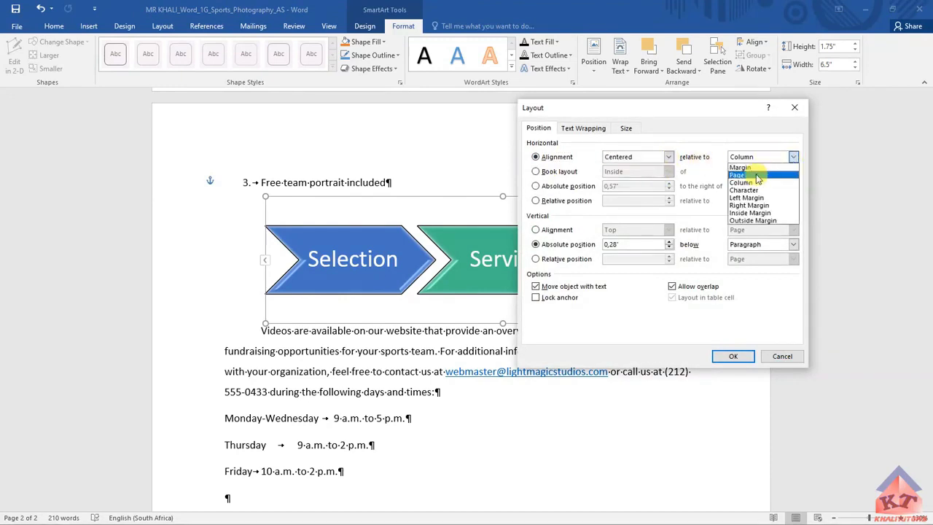
{"action": "left_click", "coordinate": [758, 176]}
- Align the SmartArt vertically to the Bottom relative to the Margin and apply
{"action": "left_click", "coordinate": [535, 230]}
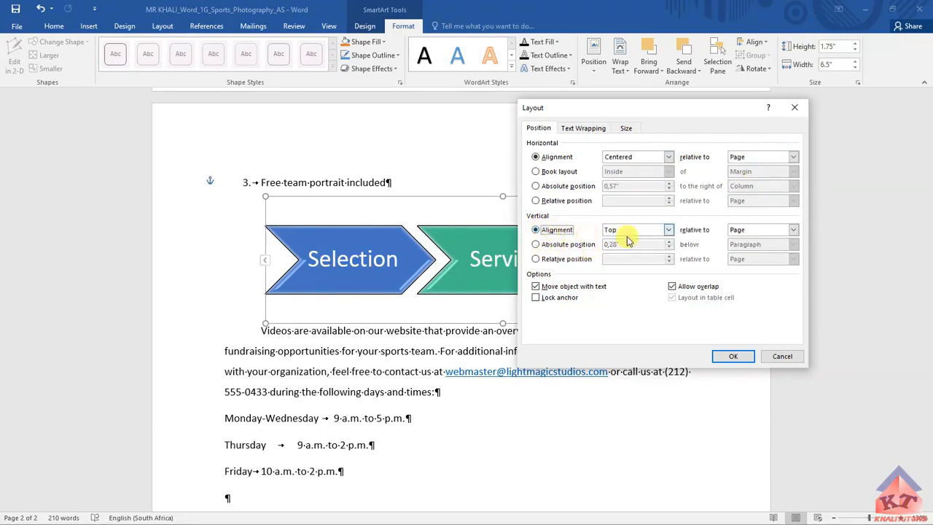
{"action": "left_click", "coordinate": [668, 230]}
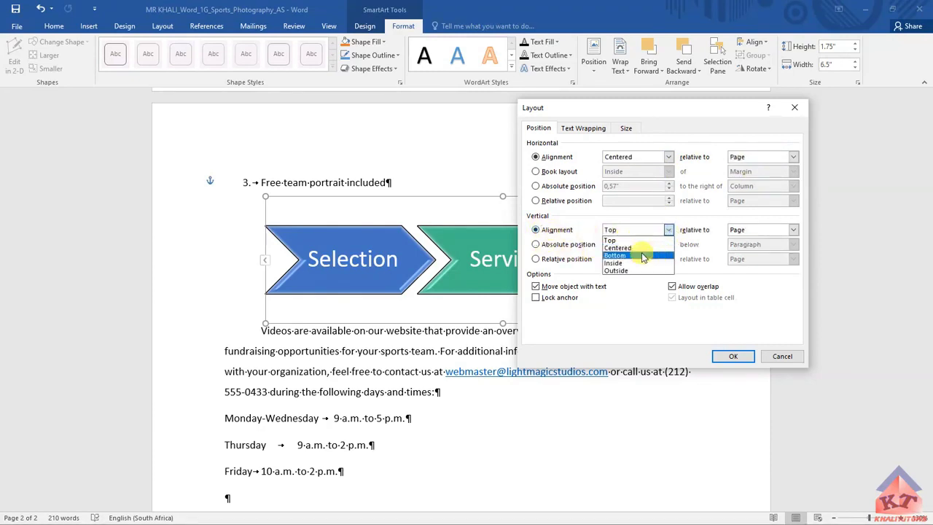
{"action": "left_click", "coordinate": [642, 257]}
{"action": "left_click", "coordinate": [793, 230]}
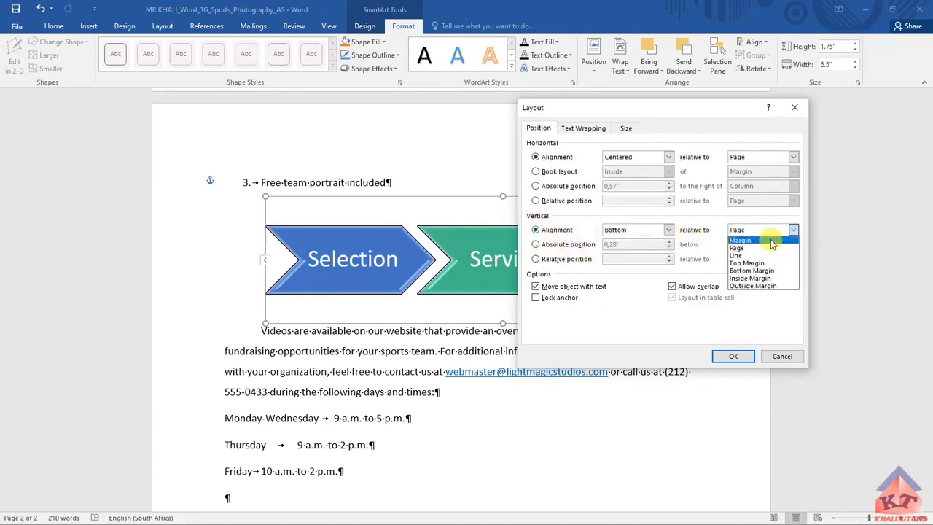
{"action": "left_click", "coordinate": [770, 240]}
{"action": "left_click", "coordinate": [733, 356]}
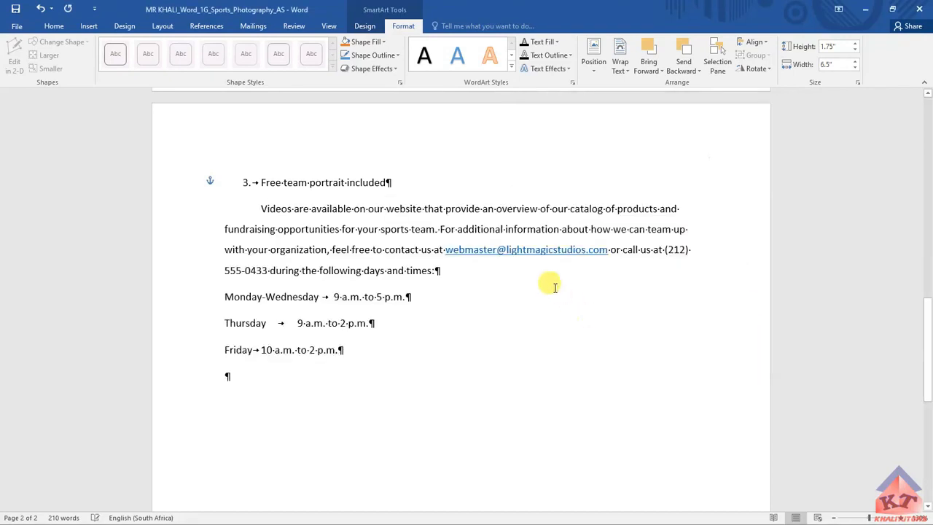
{"action": "scroll", "coordinate": [557, 284], "scroll_direction": "down", "scroll_amount": 6}
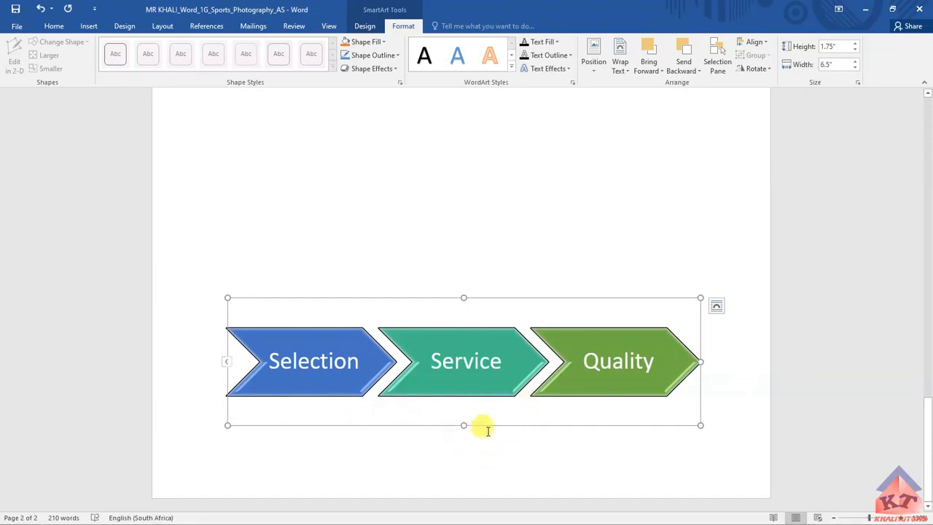
{"action": "scroll", "coordinate": [486, 430], "scroll_direction": "up", "scroll_amount": 2}
{"action": "scroll", "coordinate": [490, 432], "scroll_direction": "up", "scroll_amount": 15}
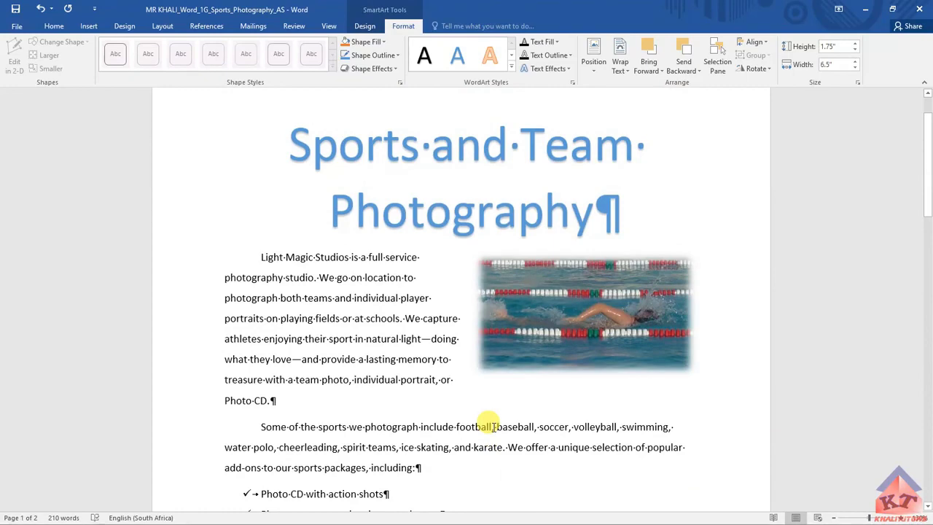
{"action": "scroll", "coordinate": [489, 424], "scroll_direction": "down", "scroll_amount": 6}
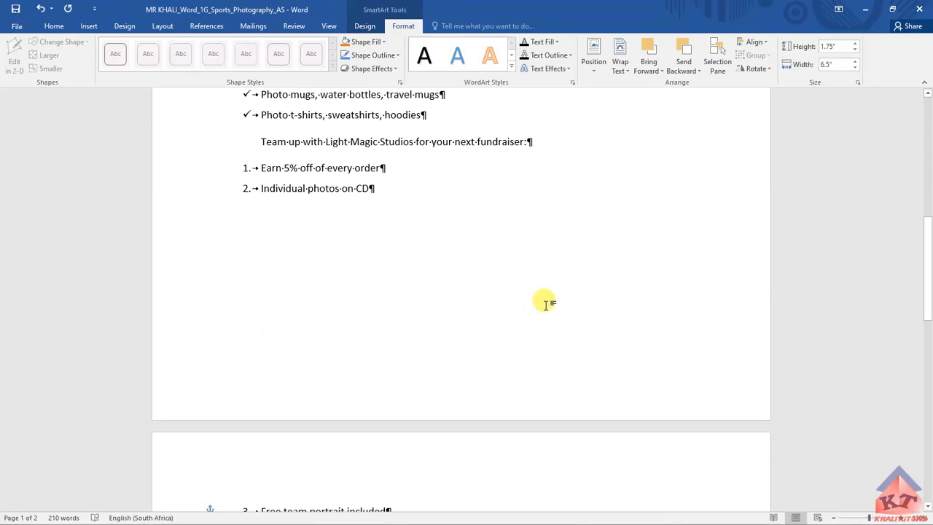
{"action": "scroll", "coordinate": [545, 303], "scroll_direction": "down", "scroll_amount": 1}
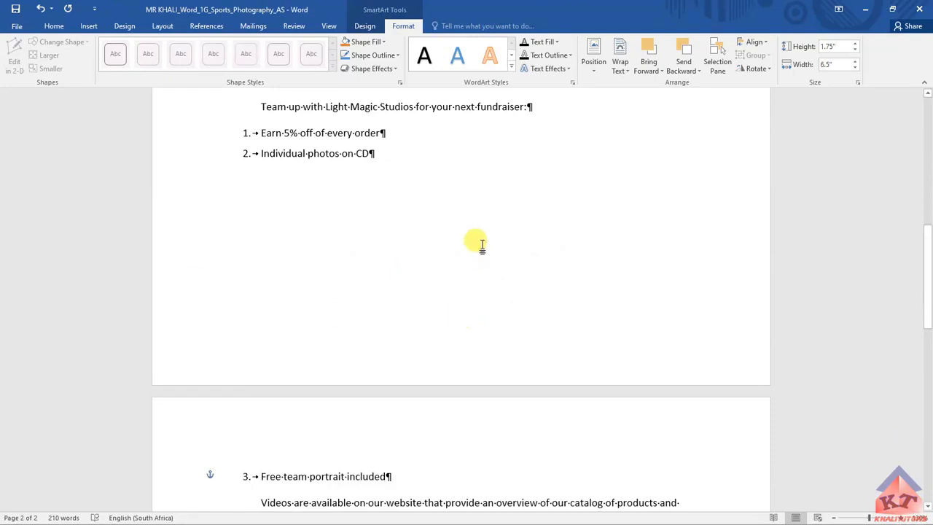
{"action": "scroll", "coordinate": [481, 248], "scroll_direction": "down", "scroll_amount": 15}
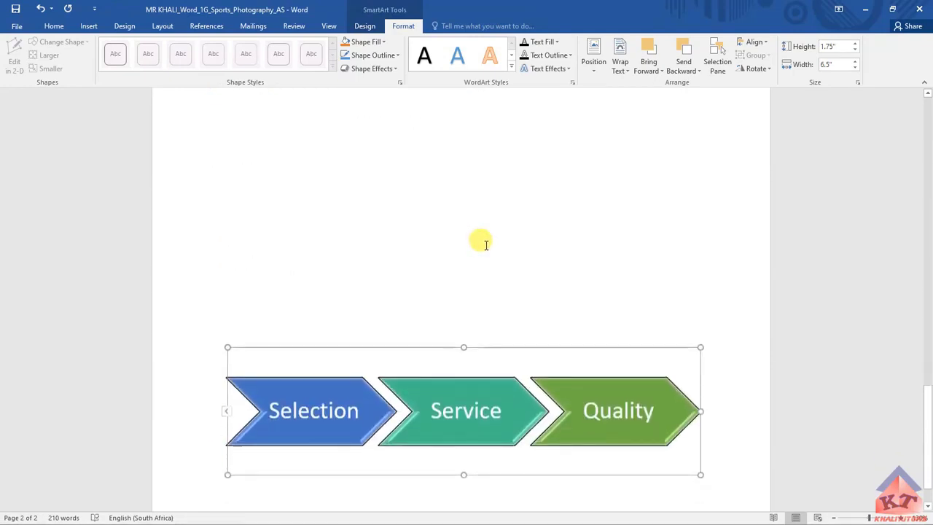
{"action": "scroll", "coordinate": [484, 243], "scroll_direction": "down", "scroll_amount": 2}
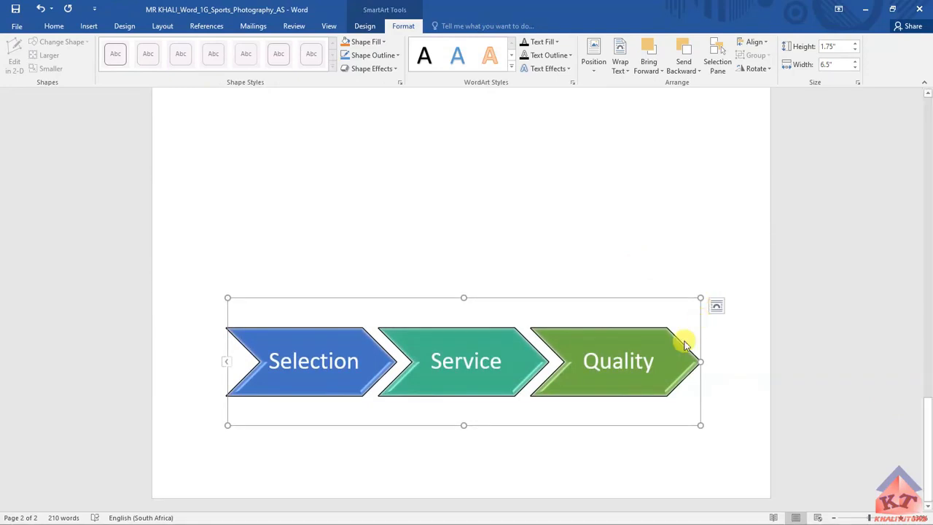
- Drag the graphic's height down to 1.14", then undo that change
{"action": "left_click_drag", "start_coordinate": [462, 423], "coordinate": [459, 380]}
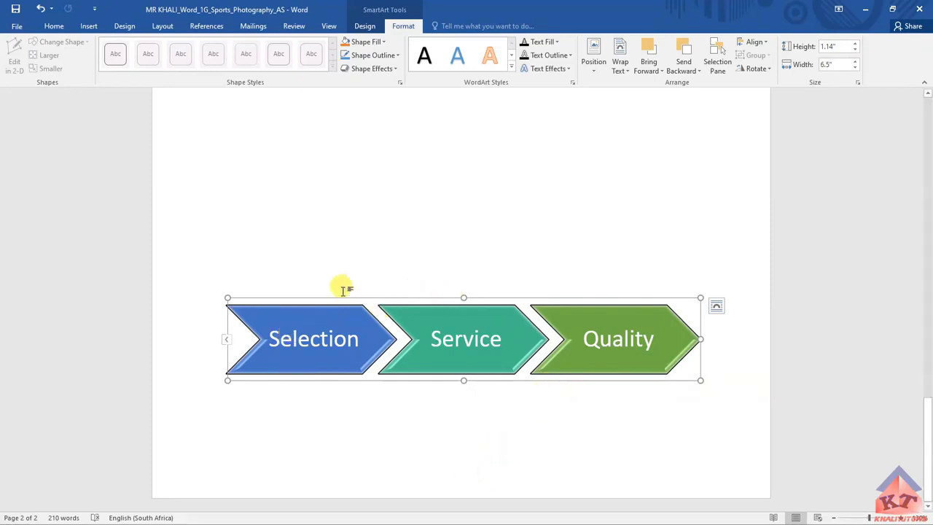
{"action": "left_click", "coordinate": [40, 9]}
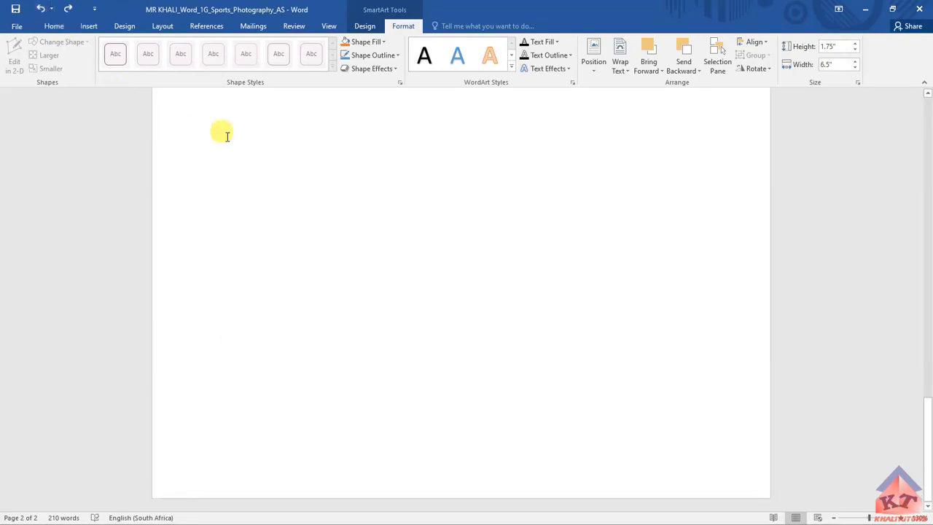
{"action": "scroll", "coordinate": [269, 175], "scroll_direction": "up", "scroll_amount": 15}
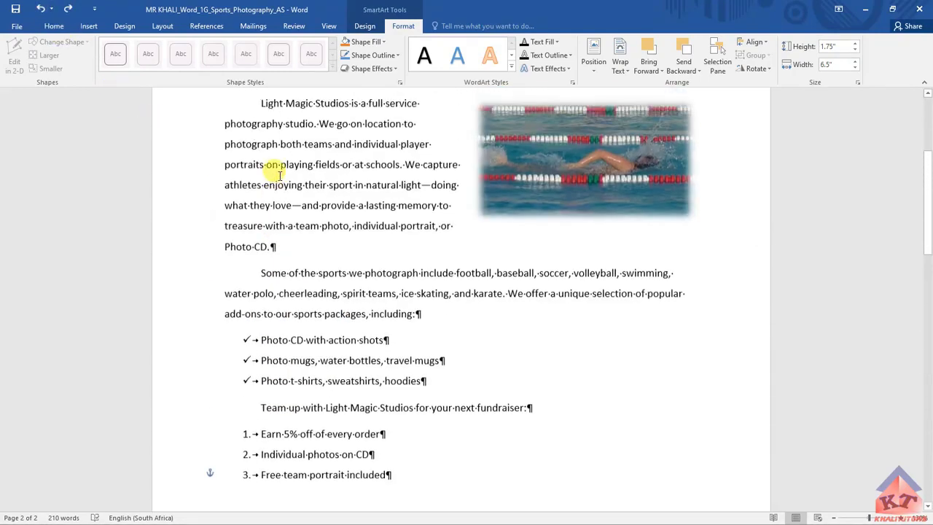
{"action": "scroll", "coordinate": [279, 175], "scroll_direction": "down", "scroll_amount": 15}
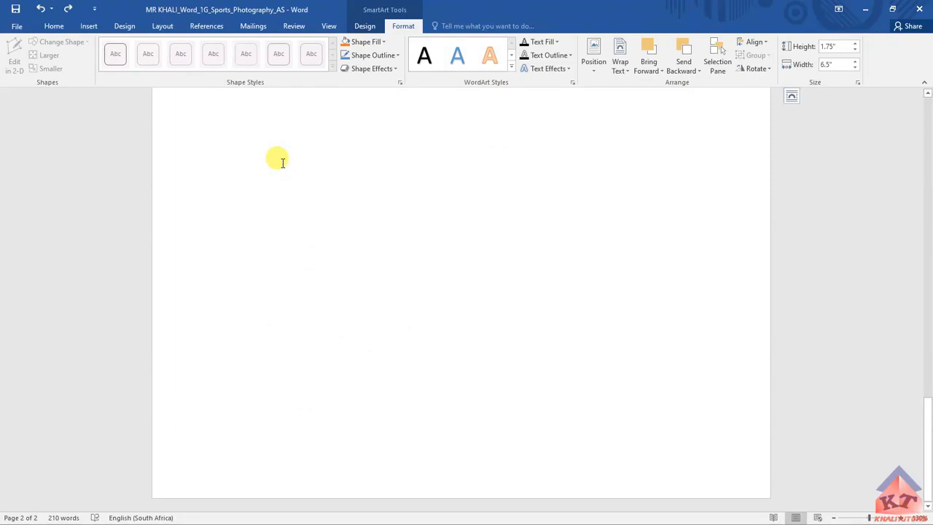
{"action": "scroll", "coordinate": [292, 175], "scroll_direction": "up", "scroll_amount": 1}
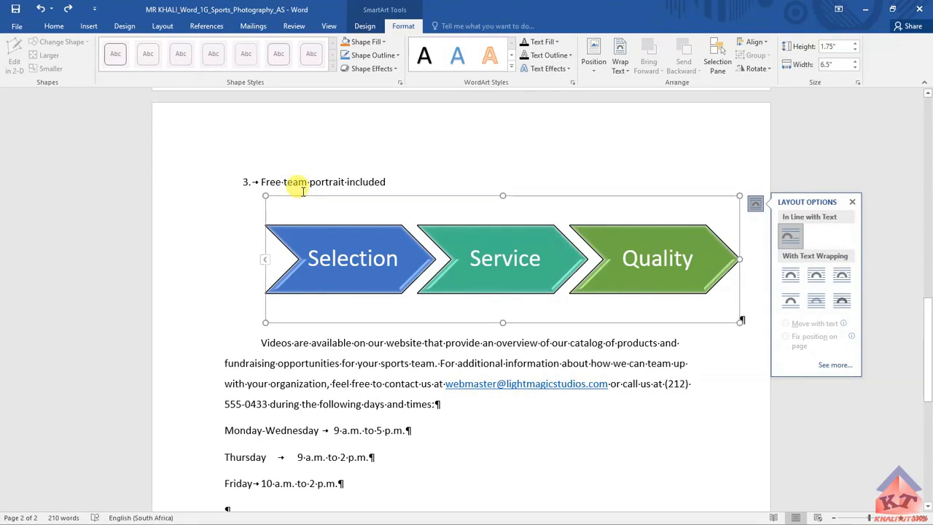
- Deselect the graphic, then shrink its frame to fit closely around the three chevrons
{"action": "left_click", "coordinate": [501, 142]}
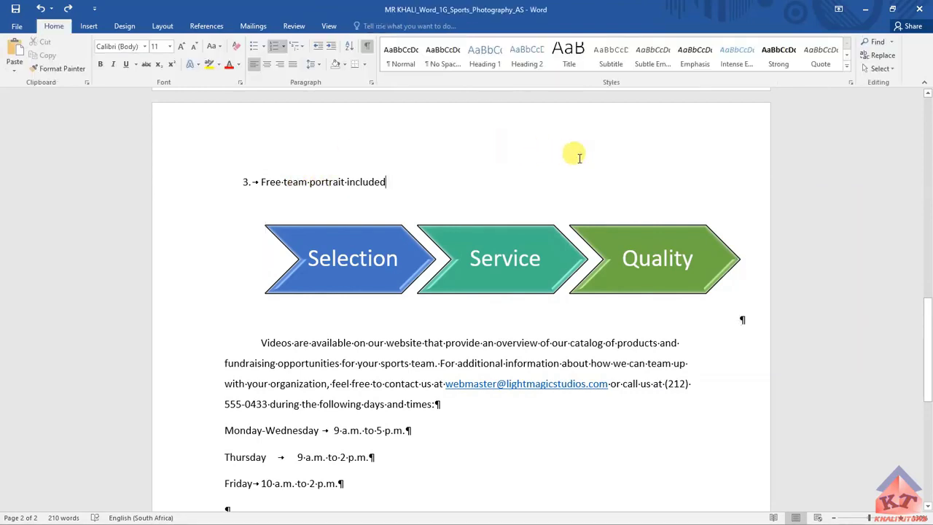
{"action": "scroll", "coordinate": [650, 184], "scroll_direction": "up", "scroll_amount": 1}
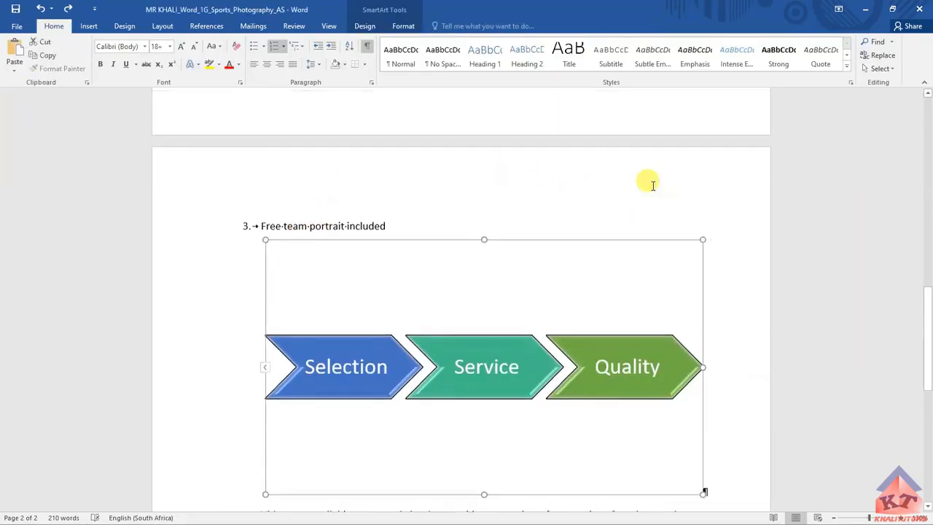
{"action": "scroll", "coordinate": [649, 186], "scroll_direction": "down", "scroll_amount": 1}
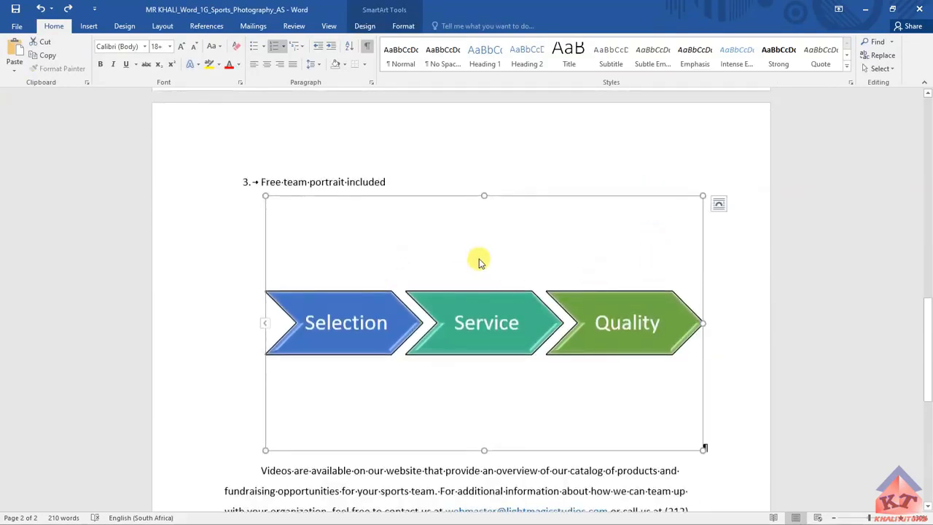
{"action": "left_click_drag", "start_coordinate": [484, 446], "coordinate": [487, 271]}
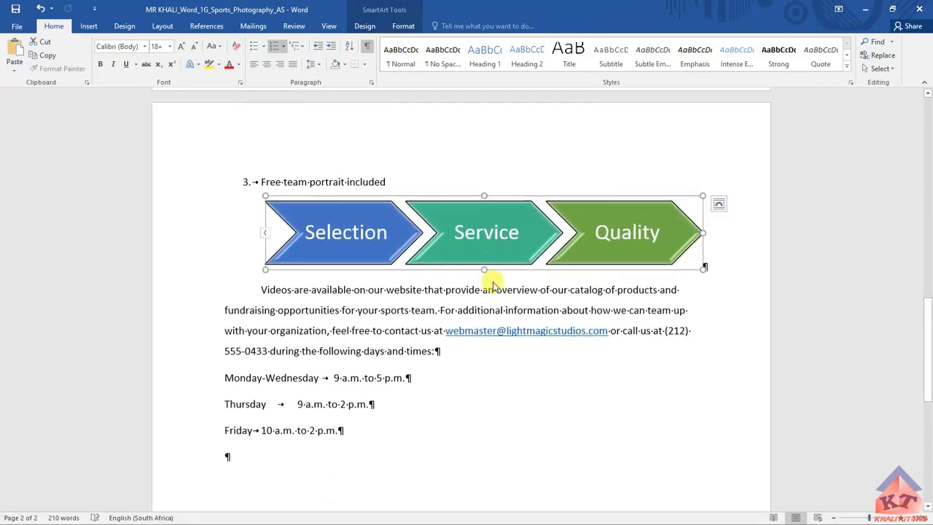
- Give the chevron graphic Square text wrapping, enlarge its frame, and reopen its Layout Options
{"action": "left_click", "coordinate": [718, 203]}
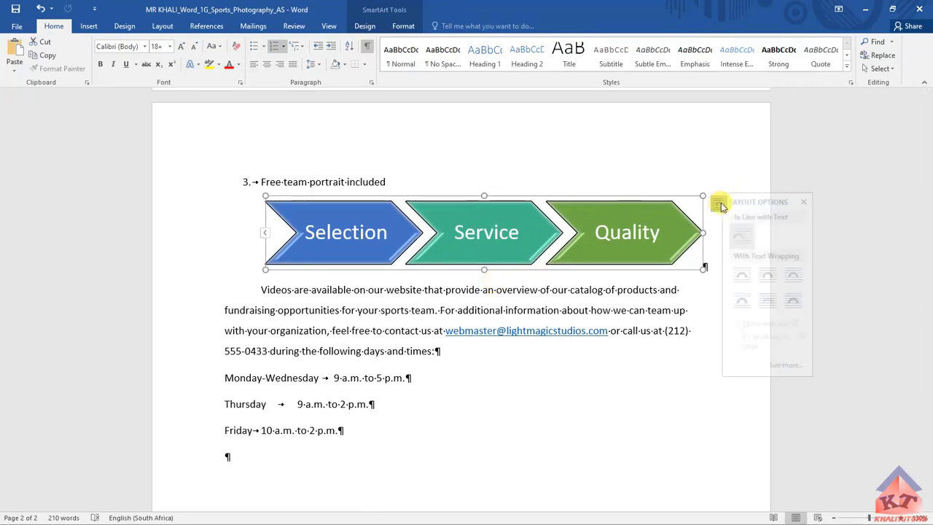
{"action": "left_click", "coordinate": [754, 277]}
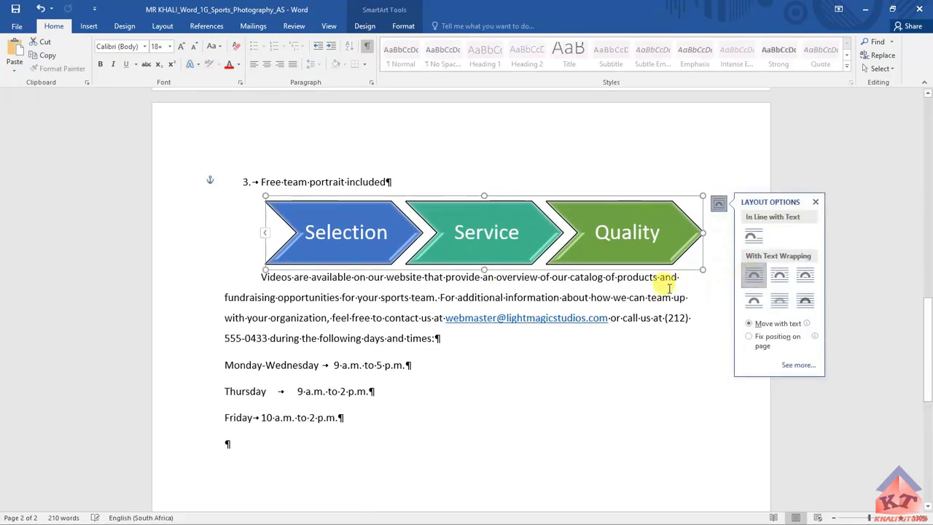
{"action": "left_click_drag", "start_coordinate": [483, 270], "coordinate": [474, 223]}
{"action": "scroll", "coordinate": [513, 257], "scroll_direction": "up", "scroll_amount": 3}
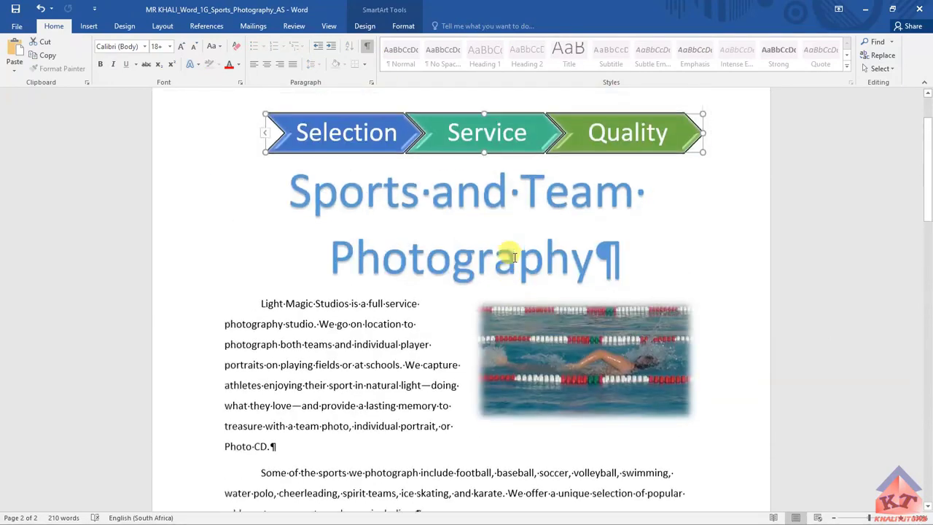
{"action": "scroll", "coordinate": [512, 256], "scroll_direction": "down", "scroll_amount": 8}
{"action": "scroll", "coordinate": [512, 257], "scroll_direction": "up", "scroll_amount": 8}
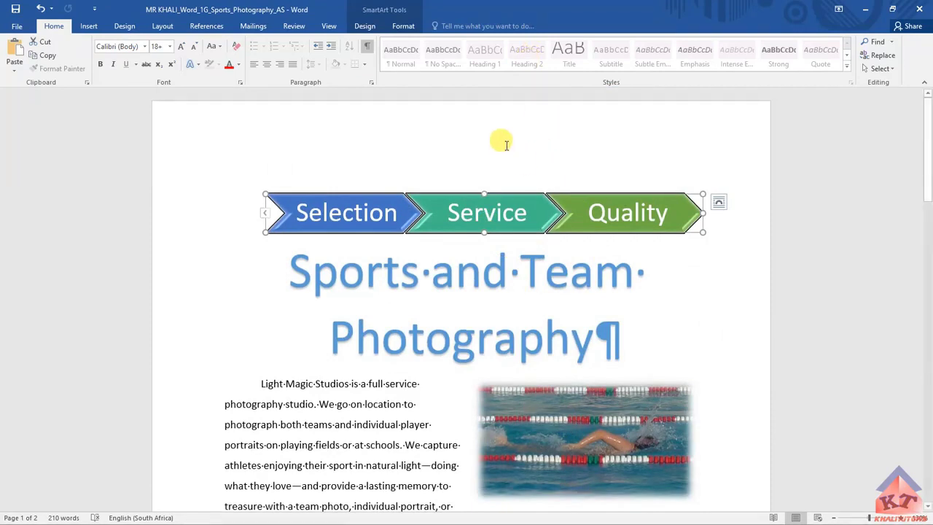
{"action": "scroll", "coordinate": [500, 140], "scroll_direction": "down", "scroll_amount": 1}
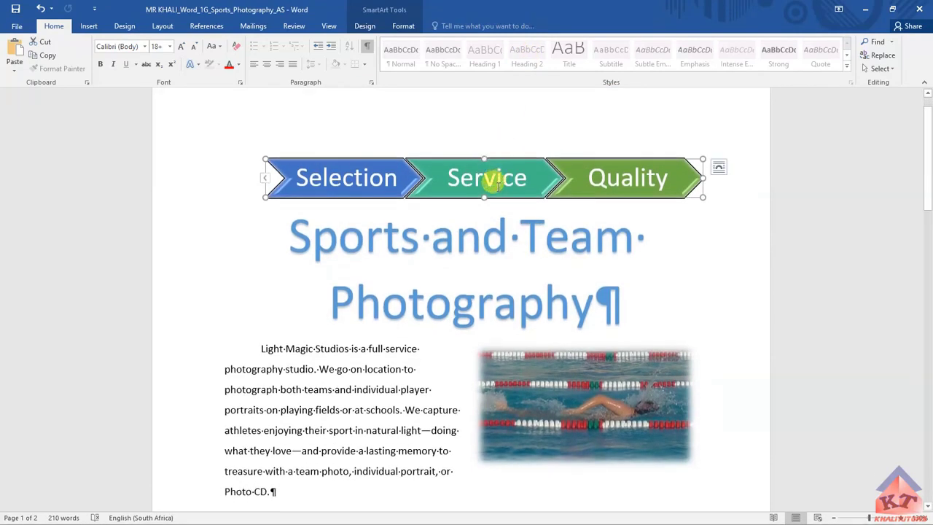
{"action": "left_click", "coordinate": [718, 167]}
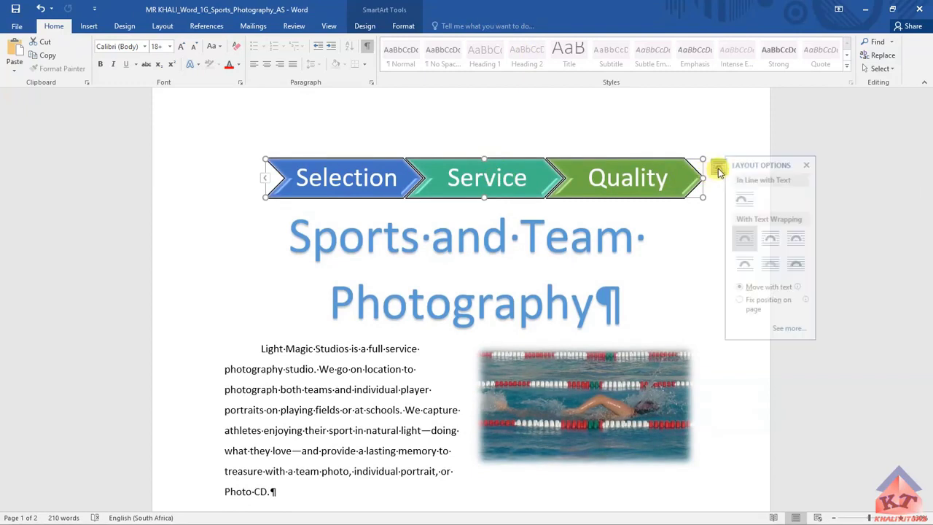
- In the Layout dialog, center the graphic horizontally relative to the Page
{"action": "left_click", "coordinate": [794, 329]}
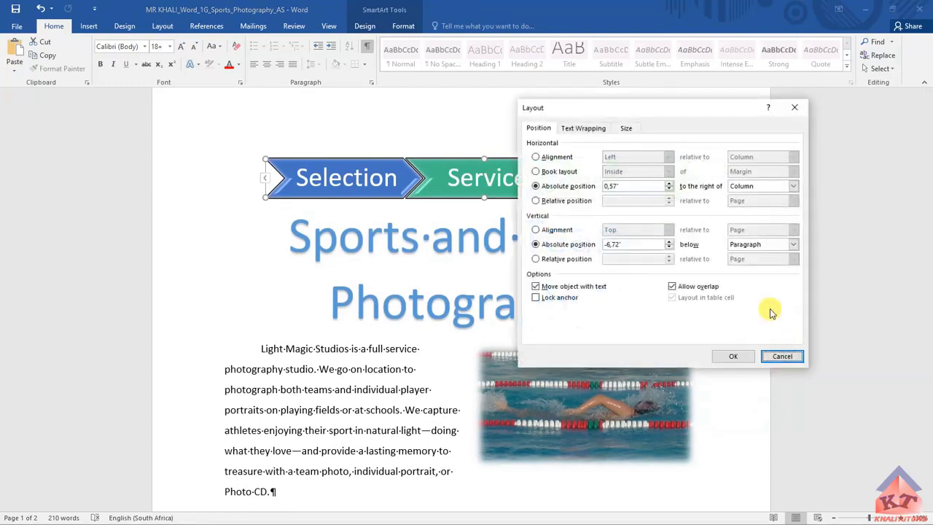
{"action": "left_click", "coordinate": [536, 157]}
{"action": "left_click", "coordinate": [668, 156]}
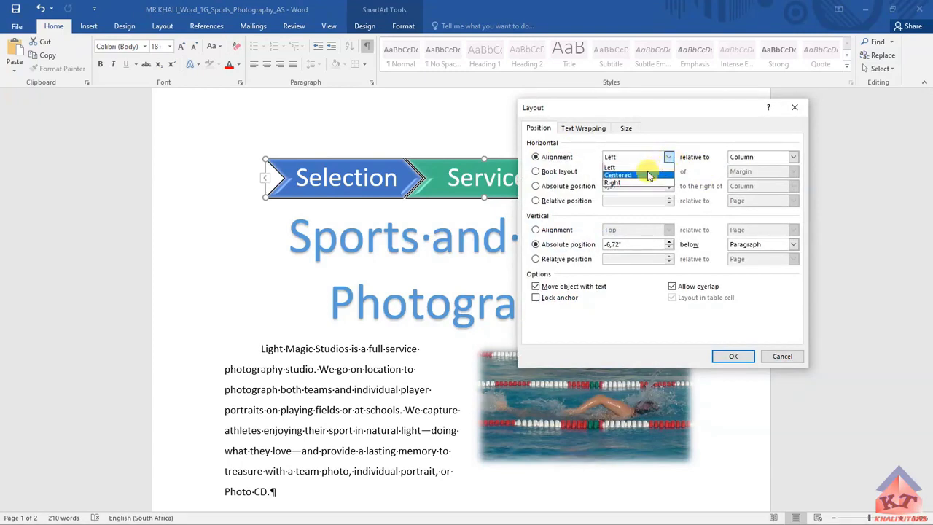
{"action": "left_click", "coordinate": [650, 171]}
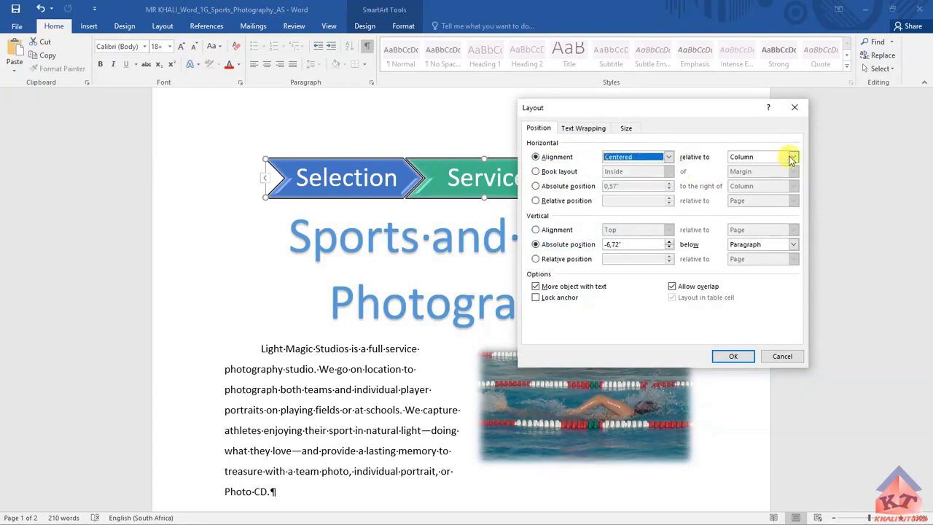
{"action": "left_click", "coordinate": [793, 156]}
{"action": "left_click", "coordinate": [763, 176]}
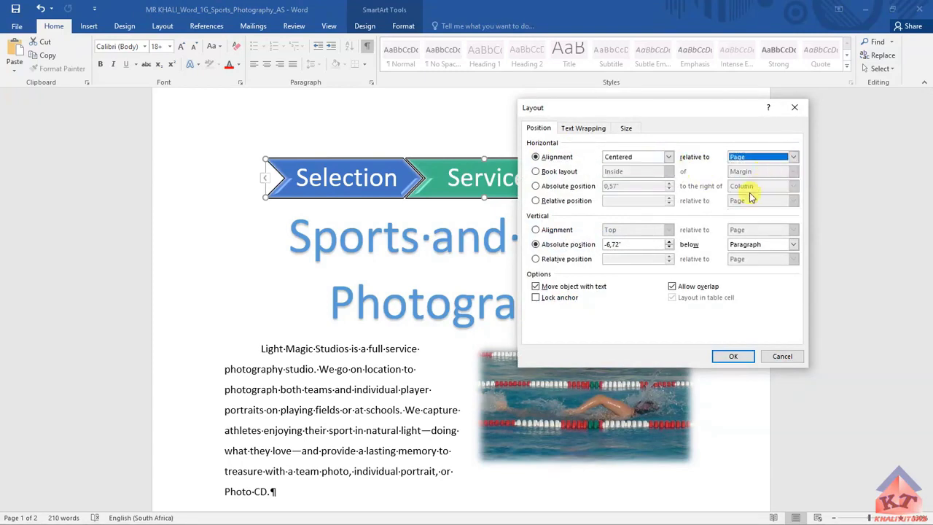
- Align the graphic vertically to the Bottom relative to the Margin and apply
{"action": "left_click", "coordinate": [535, 230]}
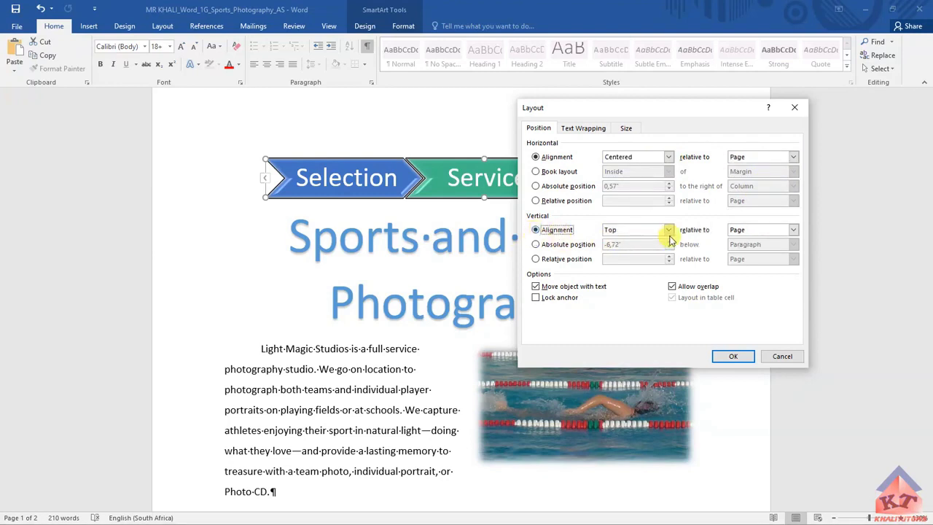
{"action": "left_click", "coordinate": [668, 229]}
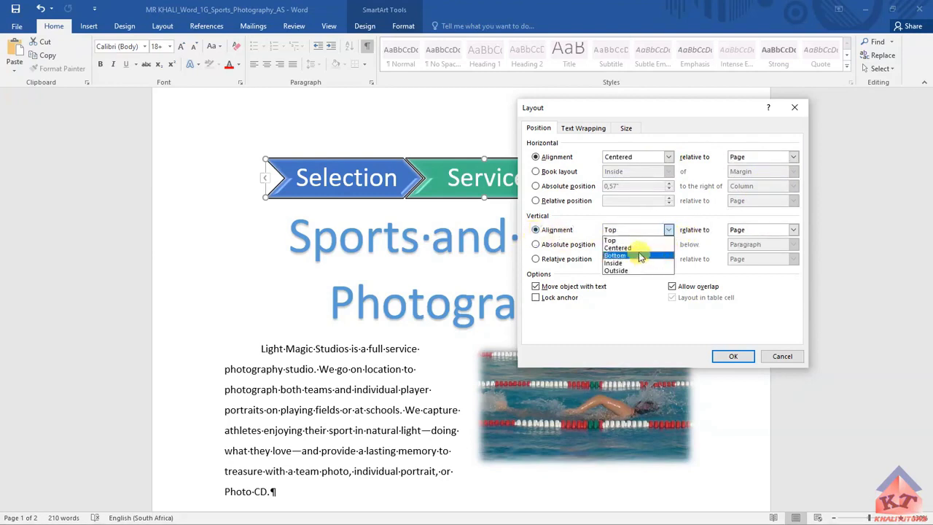
{"action": "left_click", "coordinate": [669, 254]}
{"action": "left_click", "coordinate": [792, 231]}
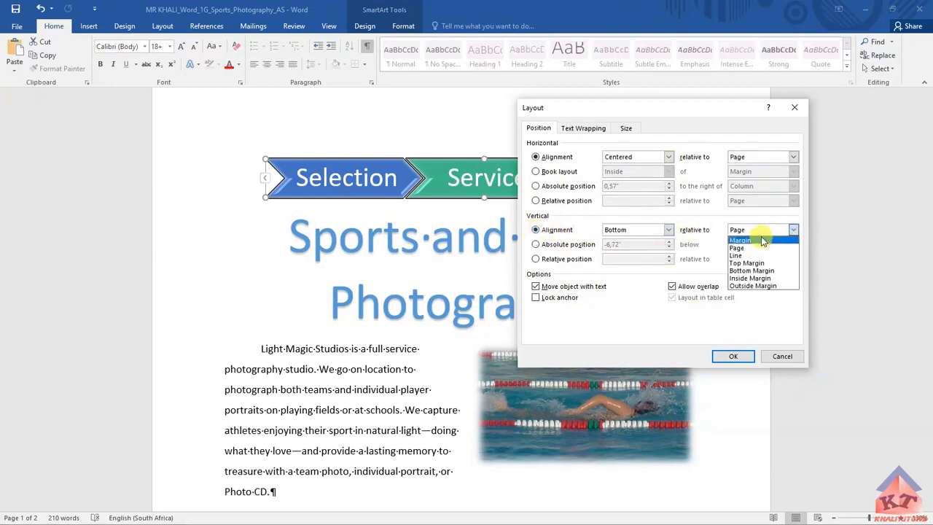
{"action": "left_click", "coordinate": [765, 239]}
{"action": "left_click", "coordinate": [732, 356]}
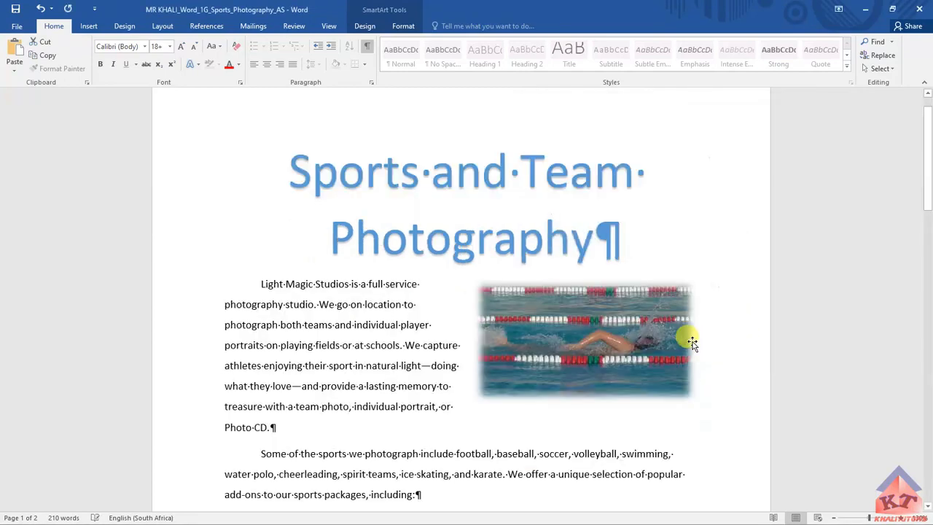
- Set the chevron SmartArt's Height to 1.75" and Width to 6.5" in the Size group
{"action": "scroll", "coordinate": [567, 234], "scroll_direction": "down", "scroll_amount": 6}
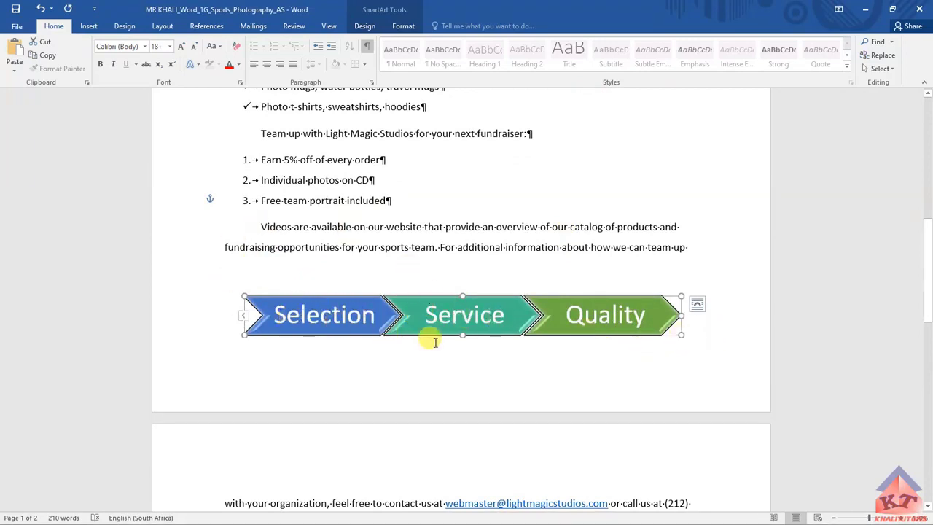
{"action": "left_click", "coordinate": [405, 27]}
{"action": "left_click", "coordinate": [838, 48]}
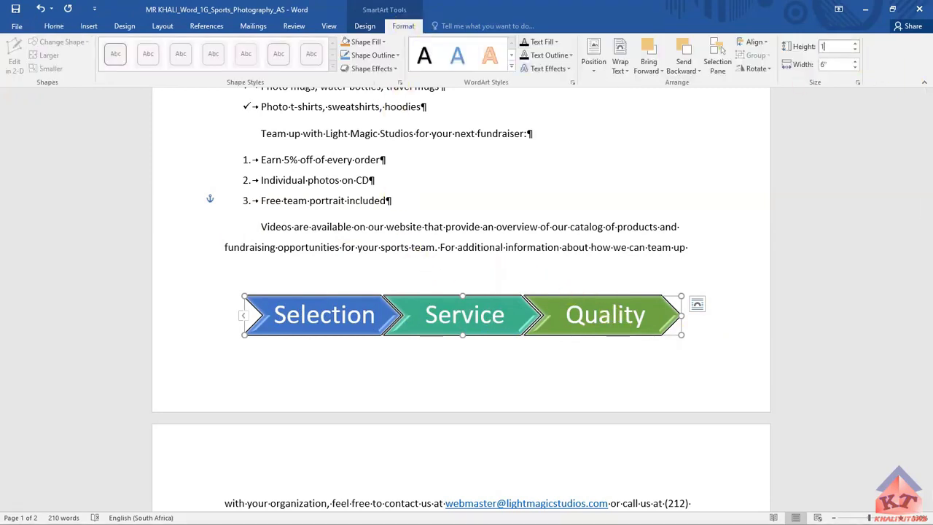
{"action": "type", "text": "1.75"}
{"action": "key", "text": "Return"}
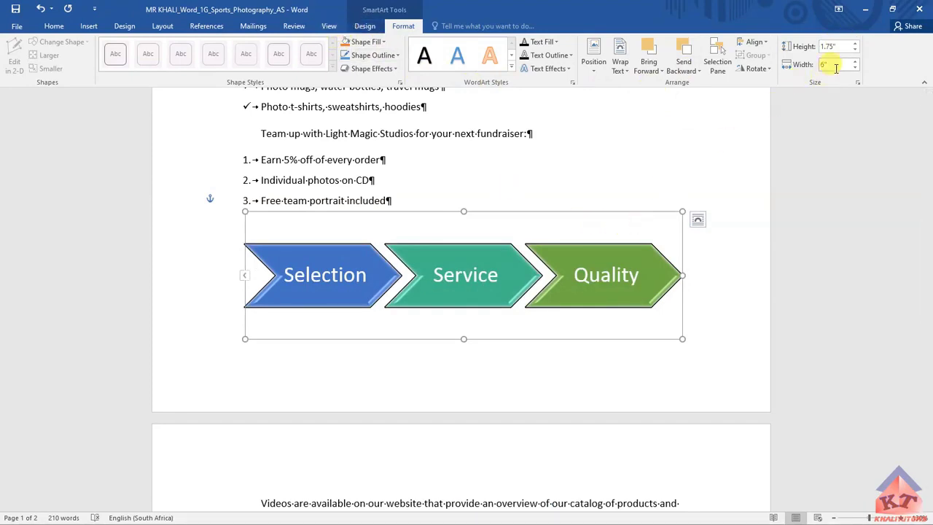
{"action": "type", "text": "6.5"}
{"action": "key", "text": "Return"}
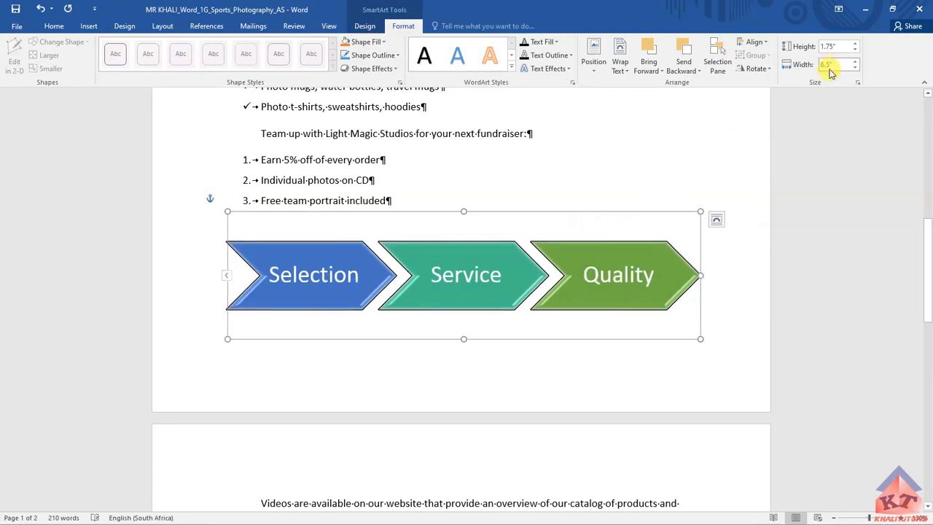
{"action": "scroll", "coordinate": [520, 278], "scroll_direction": "down", "scroll_amount": 6}
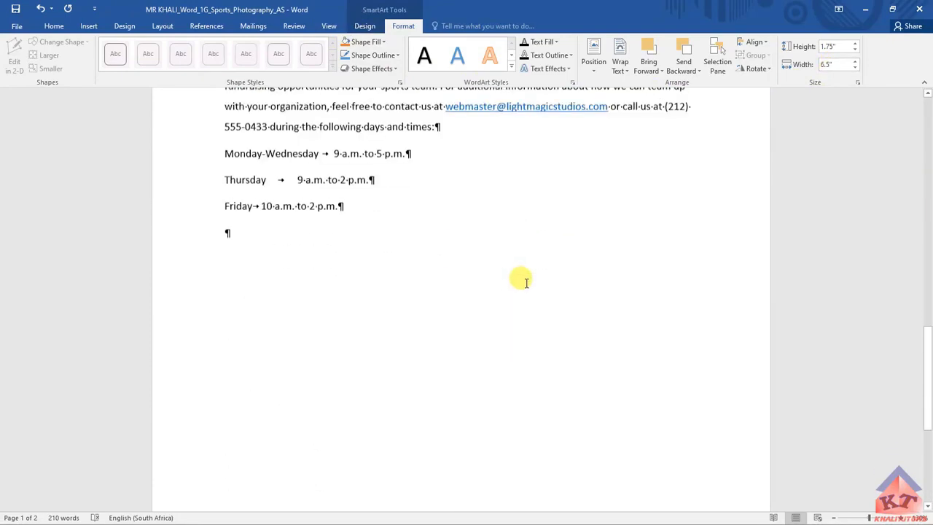
{"action": "scroll", "coordinate": [526, 282], "scroll_direction": "up", "scroll_amount": 15}
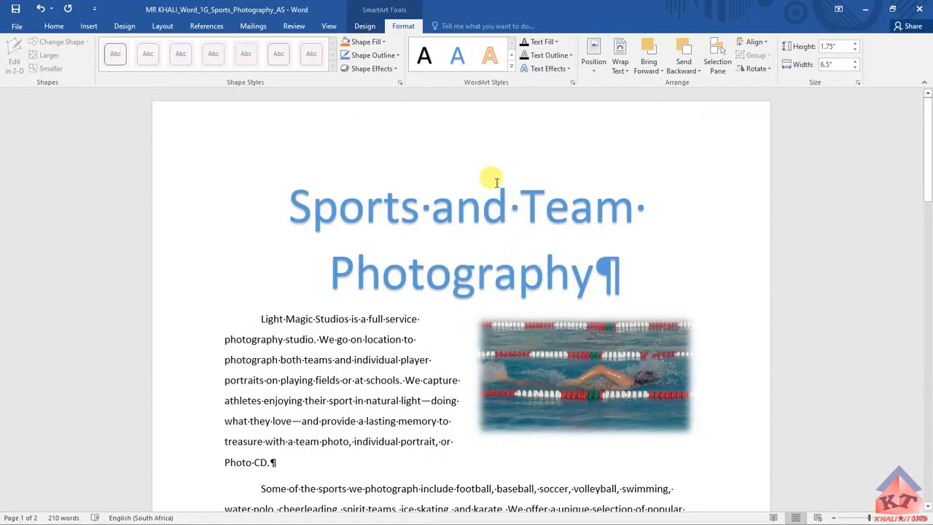
{"action": "scroll", "coordinate": [537, 183], "scroll_direction": "down", "scroll_amount": 7}
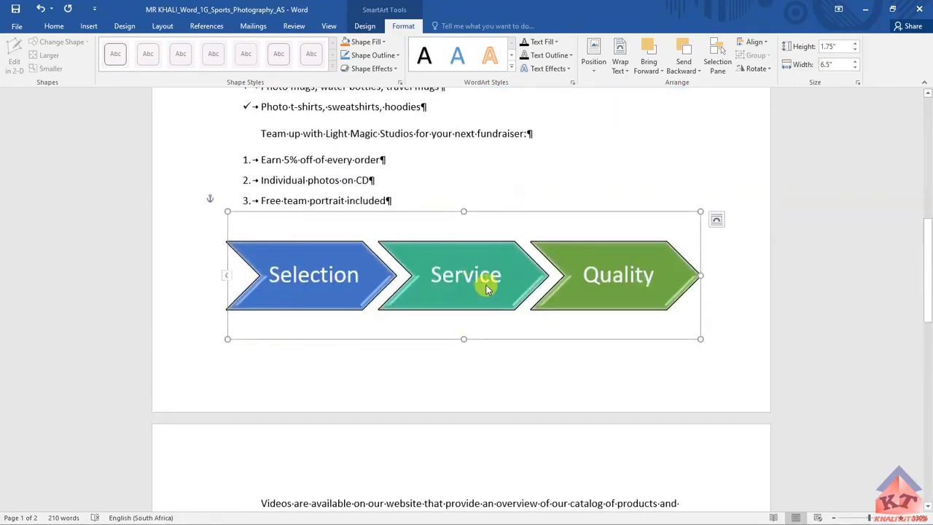
{"action": "scroll", "coordinate": [487, 289], "scroll_direction": "down", "scroll_amount": 10}
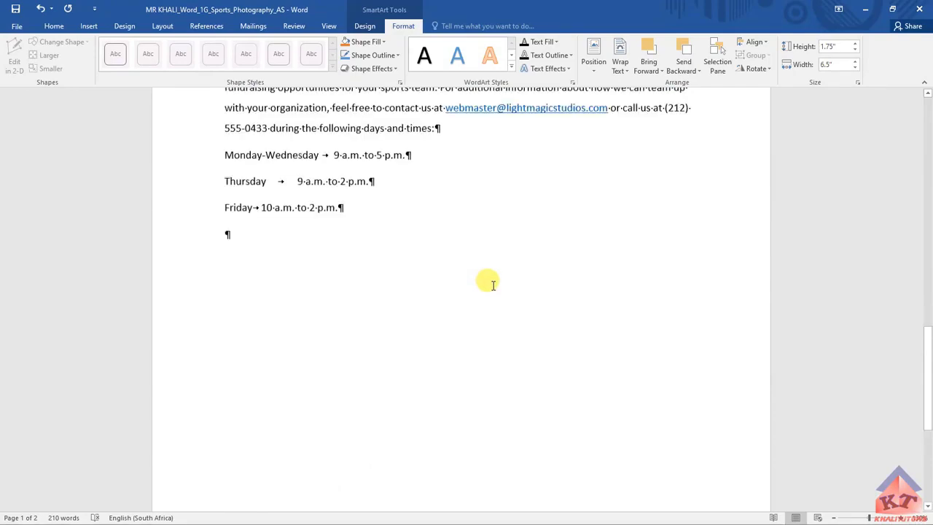
{"action": "scroll", "coordinate": [493, 285], "scroll_direction": "up", "scroll_amount": 15}
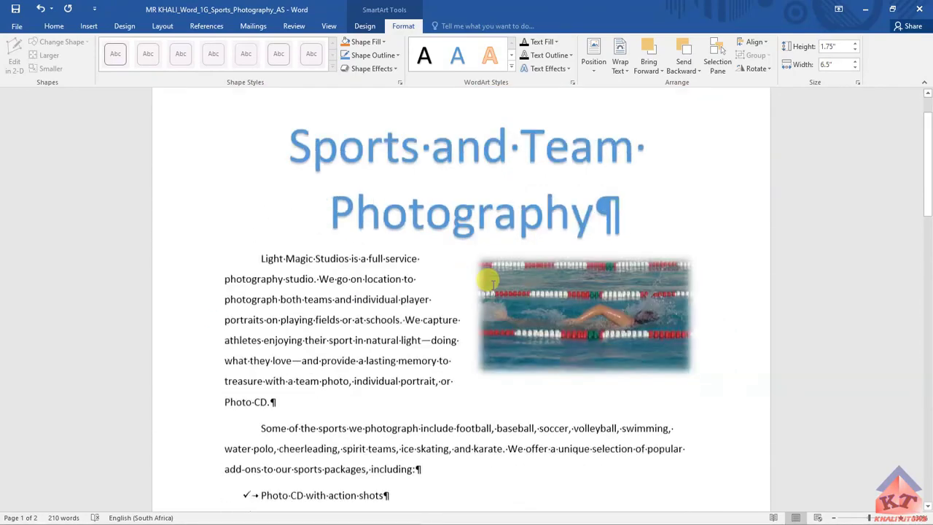
{"action": "scroll", "coordinate": [486, 282], "scroll_direction": "down", "scroll_amount": 10}
{"action": "scroll", "coordinate": [493, 285], "scroll_direction": "up", "scroll_amount": 3}
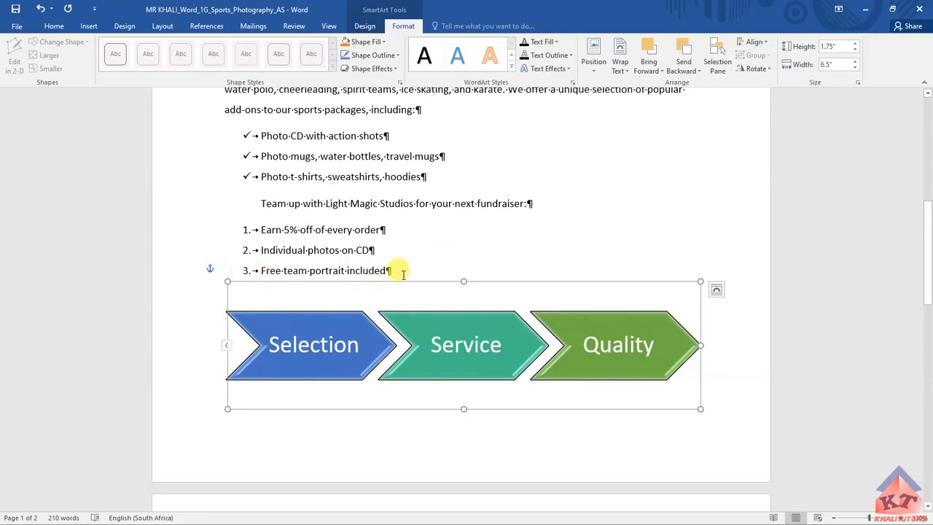
- Deselect the chevrons, place the cursor after list item 3, and scroll through the finished layout
{"action": "left_click", "coordinate": [315, 267]}
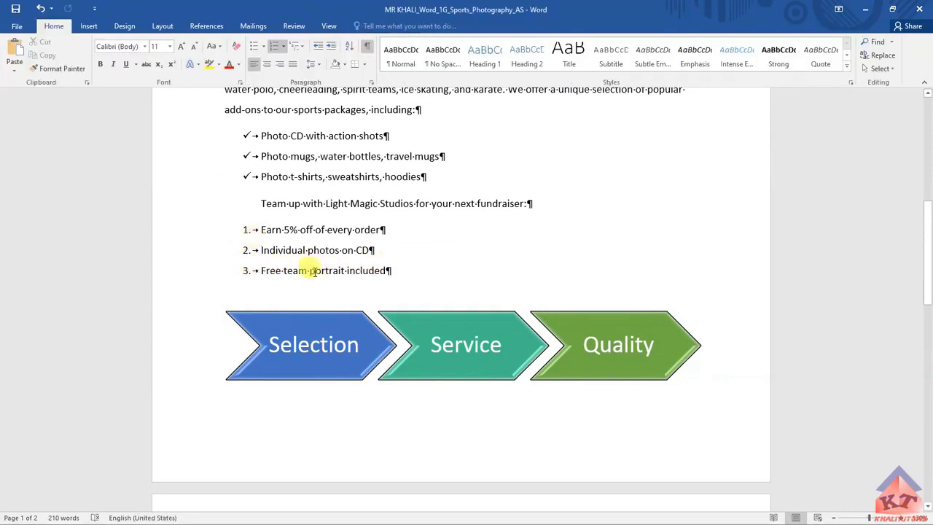
{"action": "left_click", "coordinate": [388, 268]}
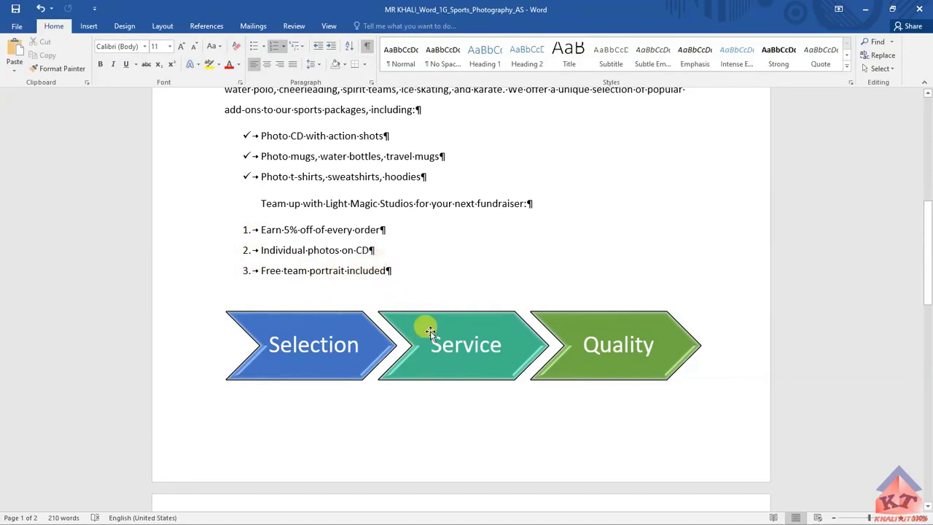
{"action": "scroll", "coordinate": [430, 306], "scroll_direction": "down", "scroll_amount": 3}
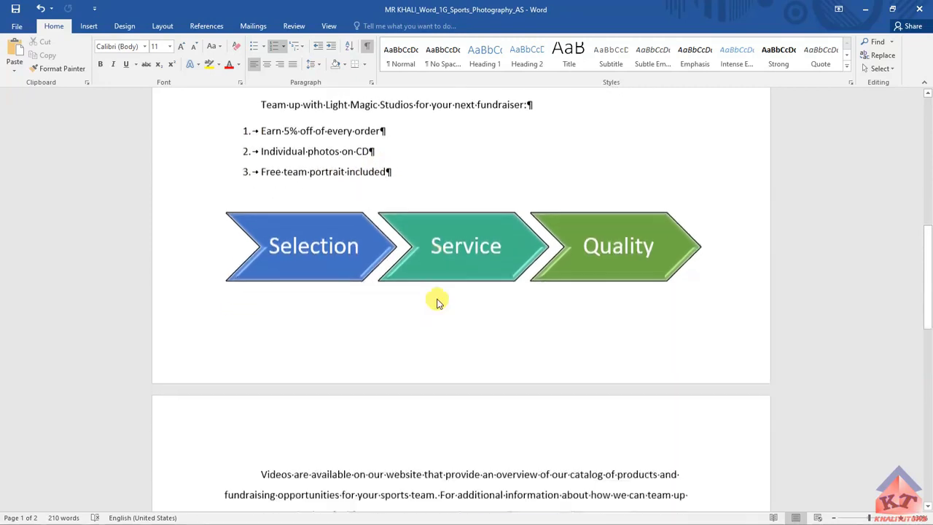
{"action": "scroll", "coordinate": [516, 209], "scroll_direction": "down", "scroll_amount": 3}
{"action": "scroll", "coordinate": [526, 219], "scroll_direction": "down", "scroll_amount": 1}
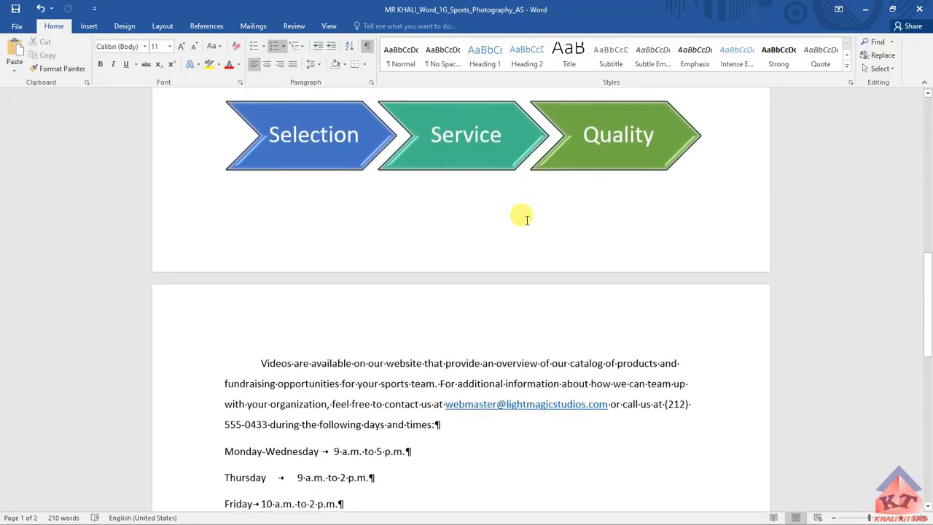
{"action": "scroll", "coordinate": [513, 219], "scroll_direction": "up", "scroll_amount": 5}
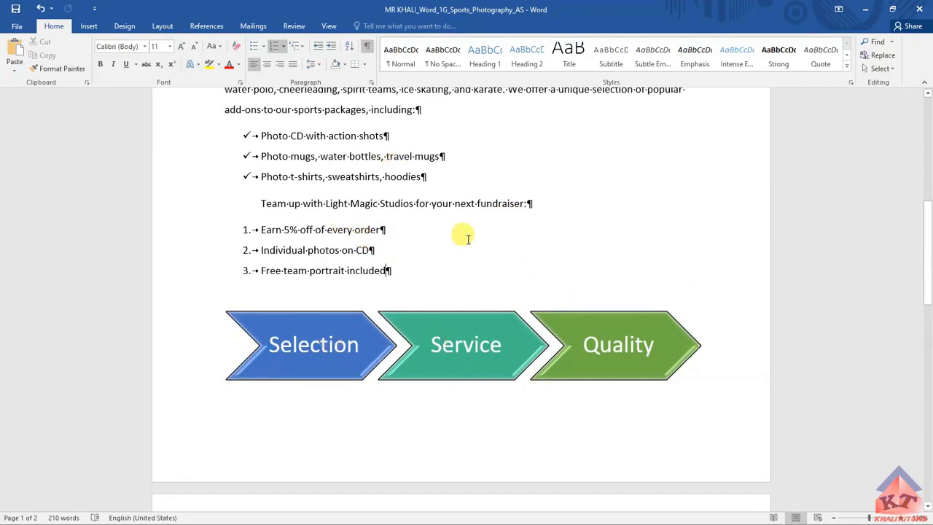
{"action": "scroll", "coordinate": [483, 266], "scroll_direction": "down", "scroll_amount": 3}
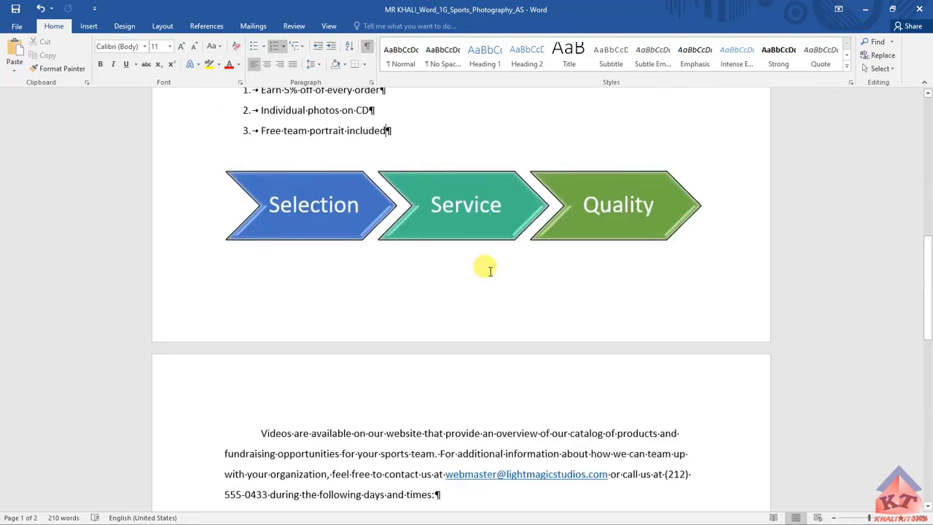
{"action": "scroll", "coordinate": [488, 271], "scroll_direction": "up", "scroll_amount": 3}
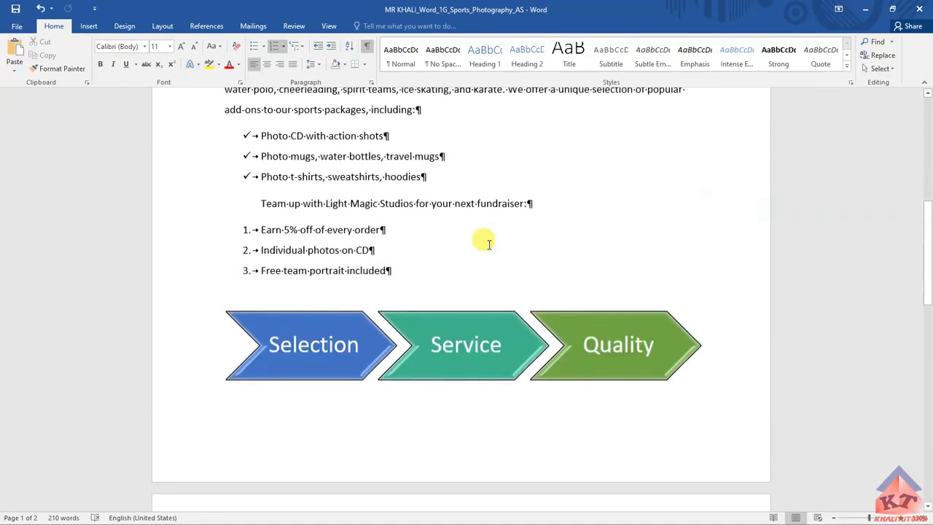